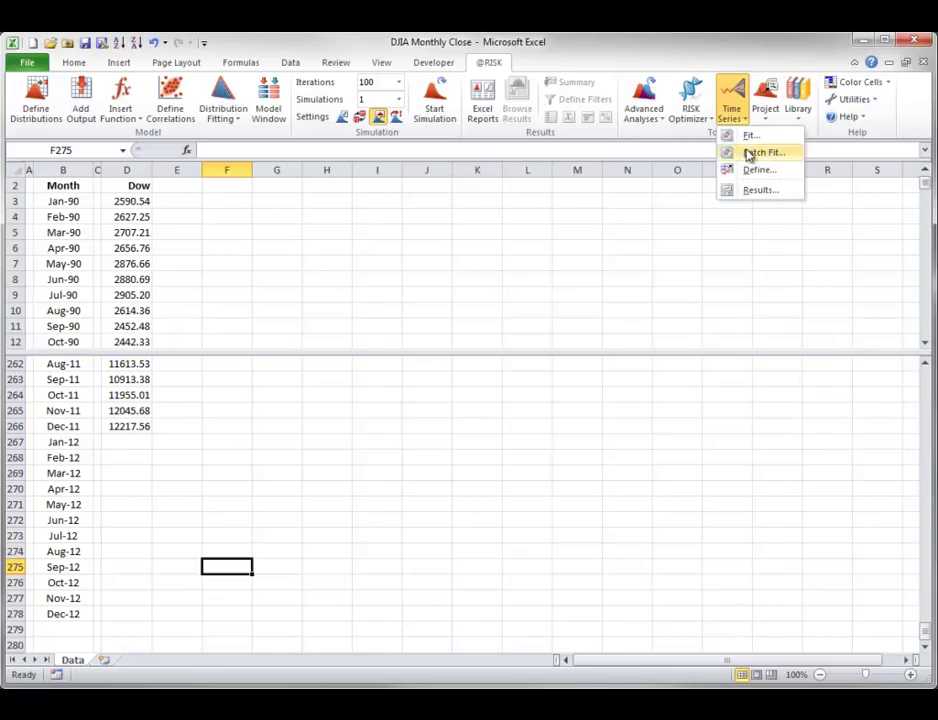
Fit all listed time series models to the Dow data in D2:D266, using auto-detected data transformations
click(289, 199)
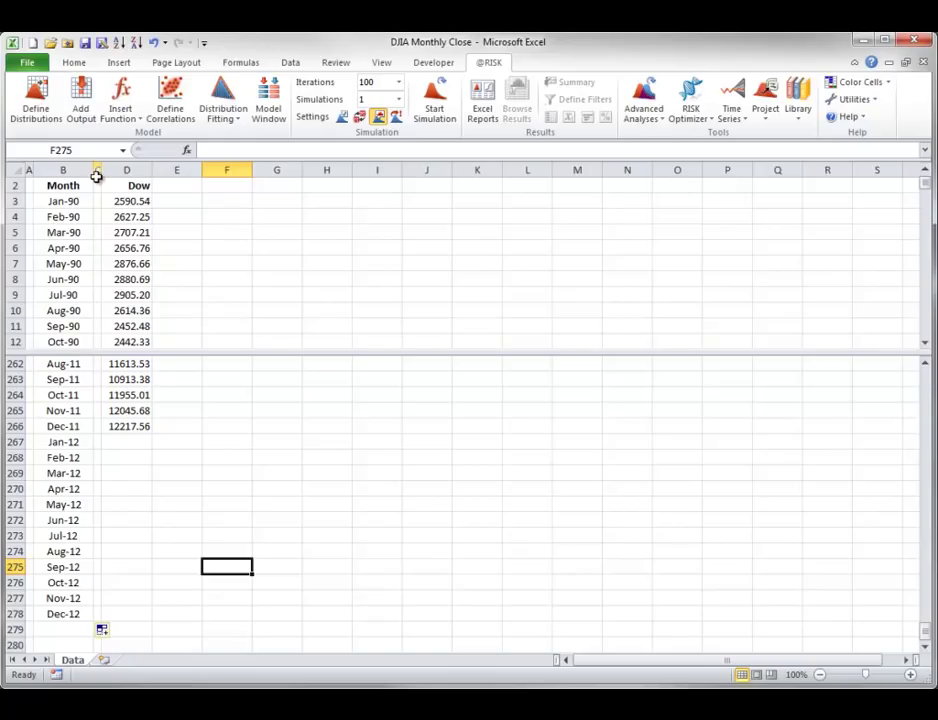
click(135, 217)
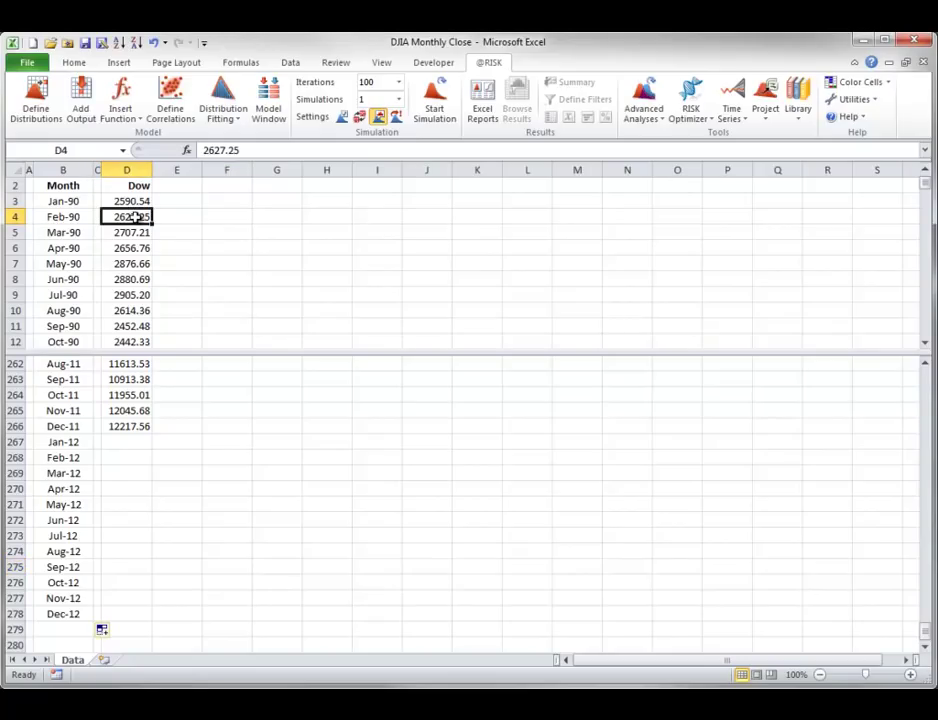
click(745, 119)
click(737, 135)
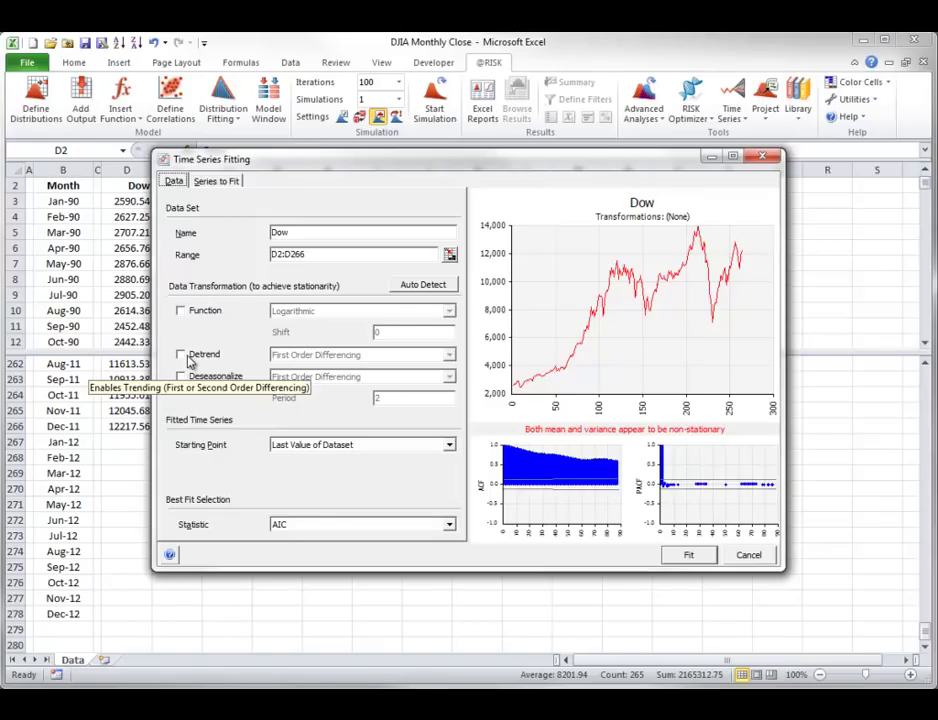
click(423, 288)
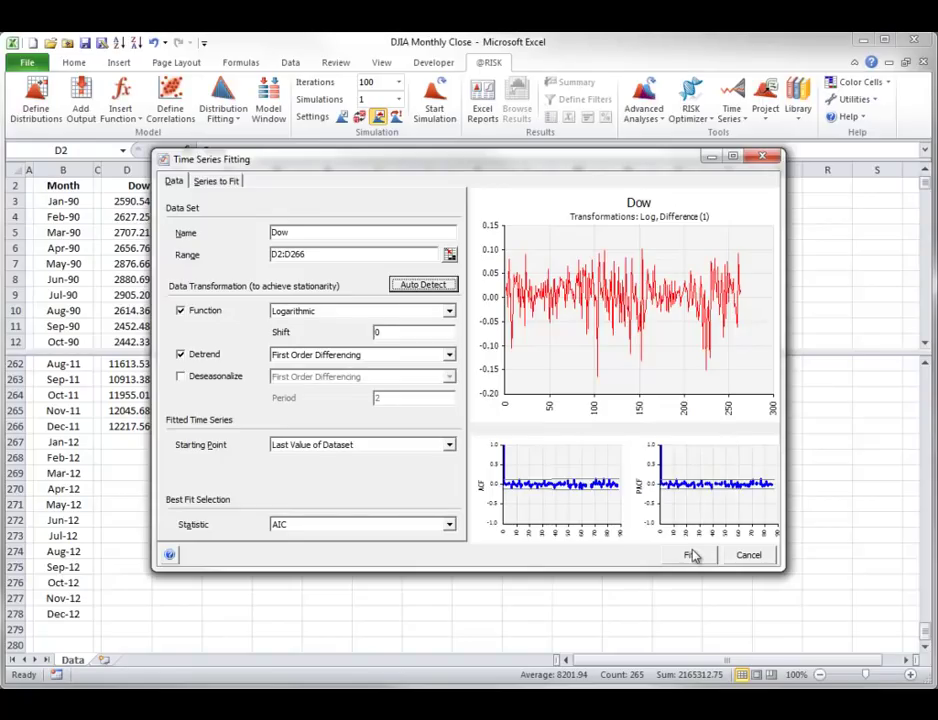
click(212, 185)
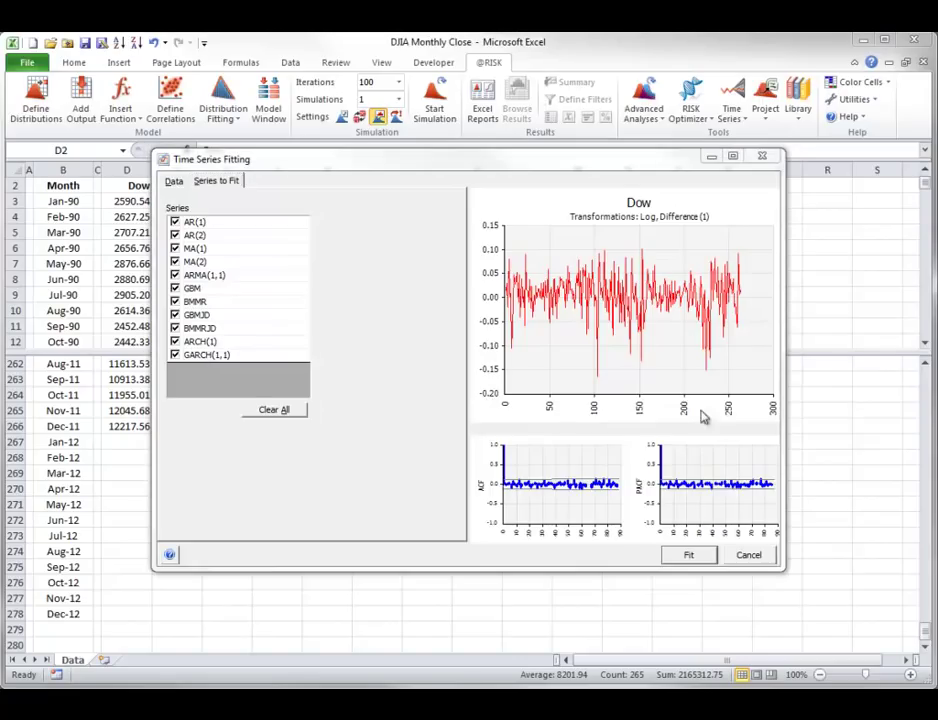
click(694, 558)
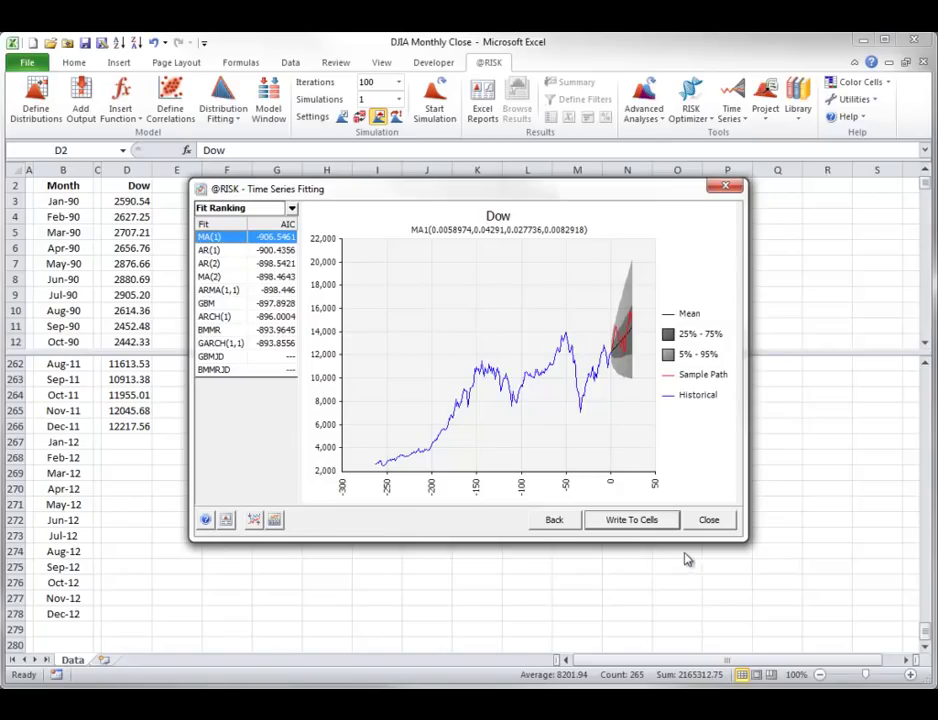
Compare the synchronization modes on the MA(1) forecast graph, and run and stop the animation of its simulated profile
mouse_move(230, 240)
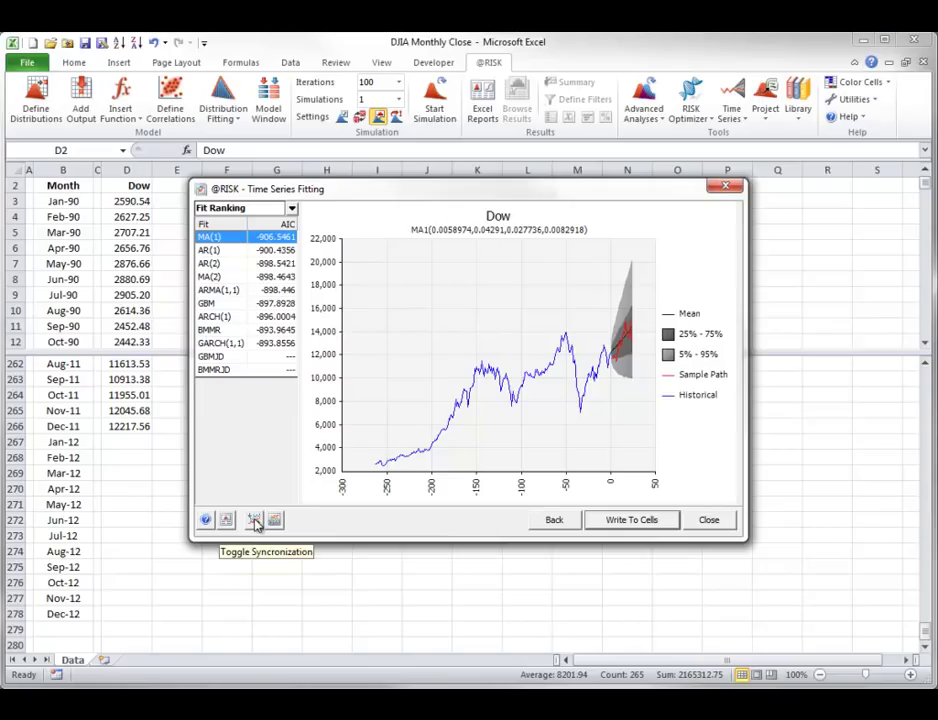
click(254, 521)
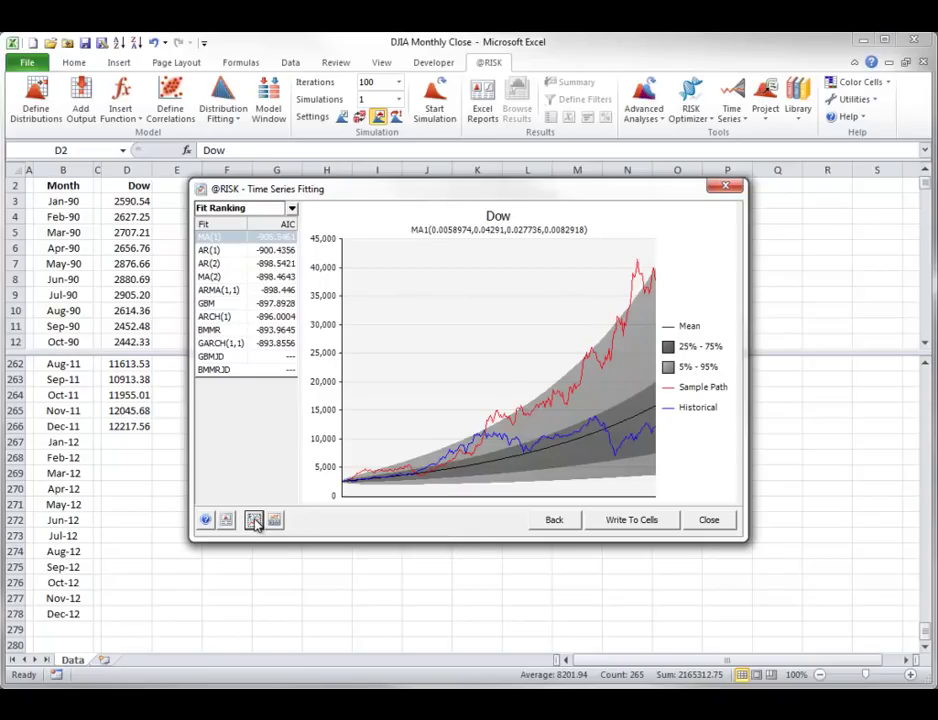
click(253, 522)
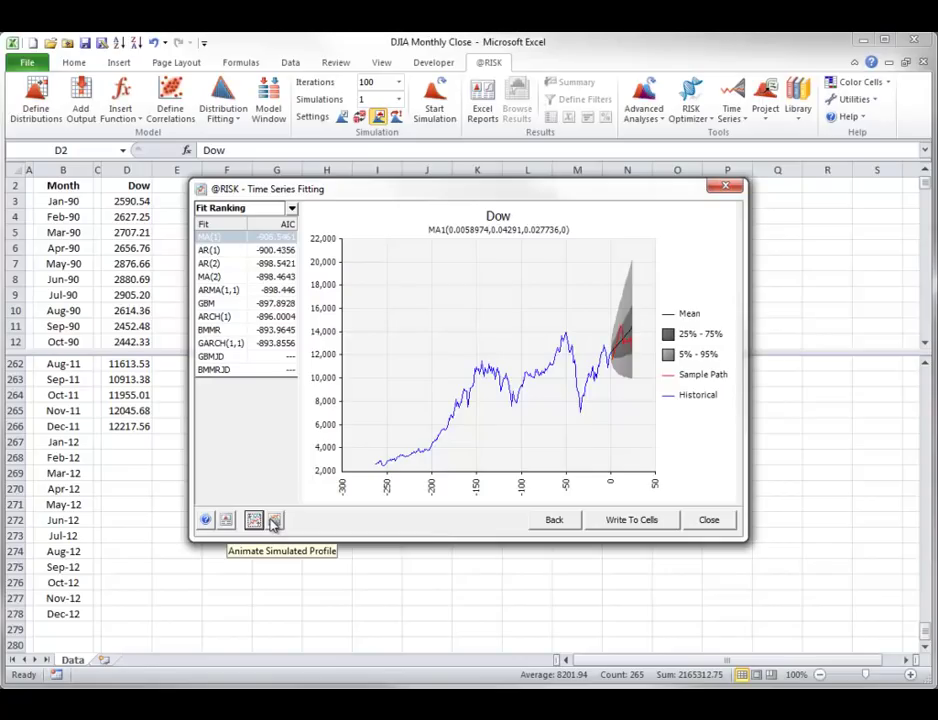
click(274, 521)
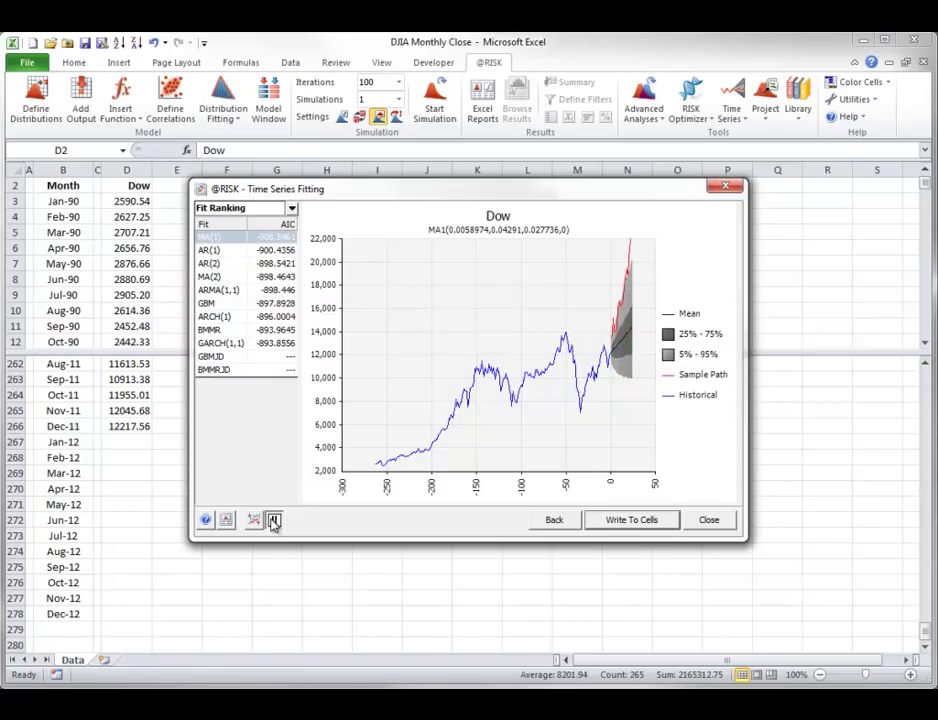
click(274, 521)
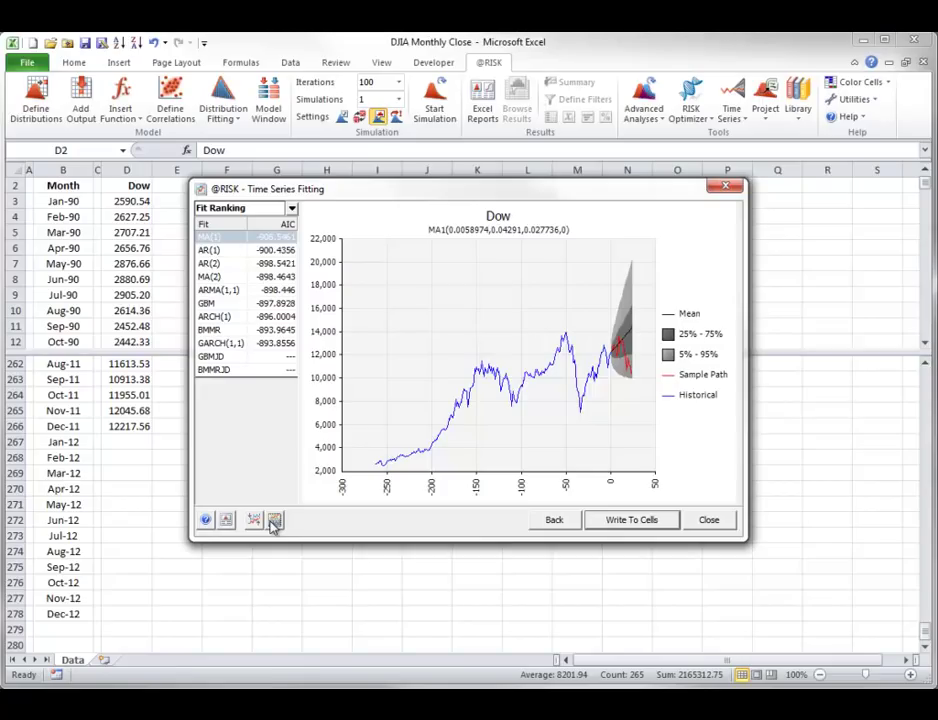
Write the fitted MA(1) time series to cells D267:D278, covering Jan-12 to Dec-12
click(622, 521)
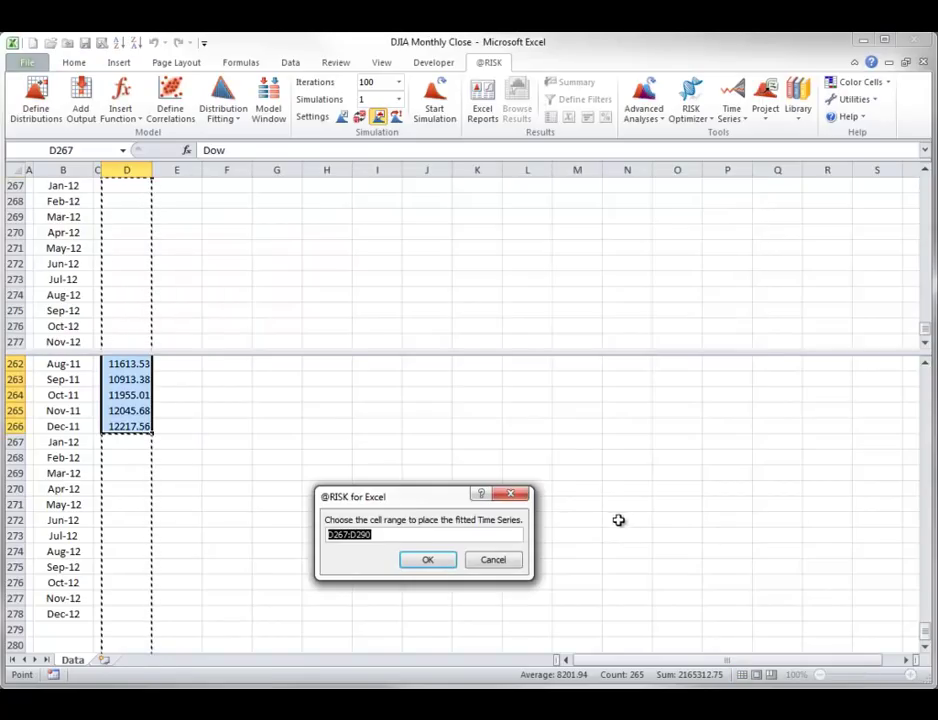
click(116, 443)
drag(116, 446, 106, 613)
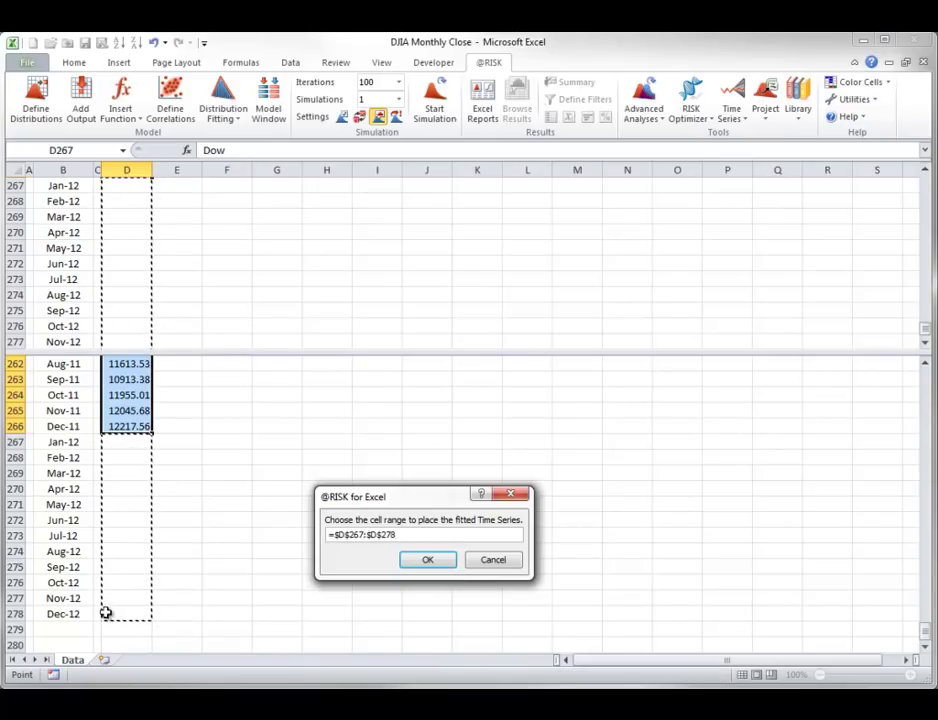
click(428, 560)
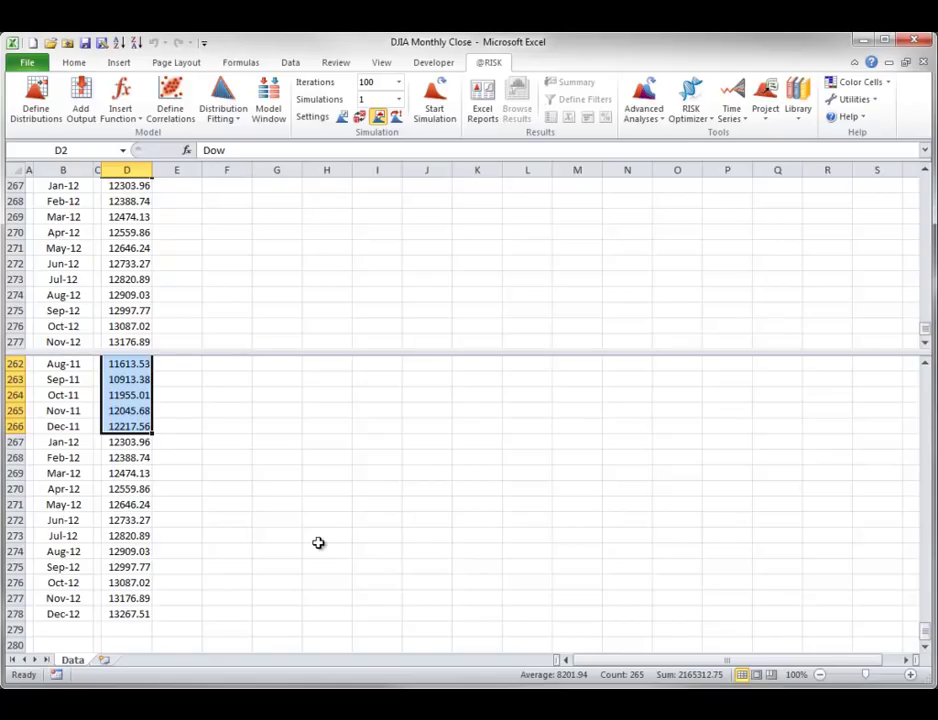
Inspect the Jan-12 forecast formula and recalculate the sheet several times with random values shown, restoring static values at the end
click(128, 442)
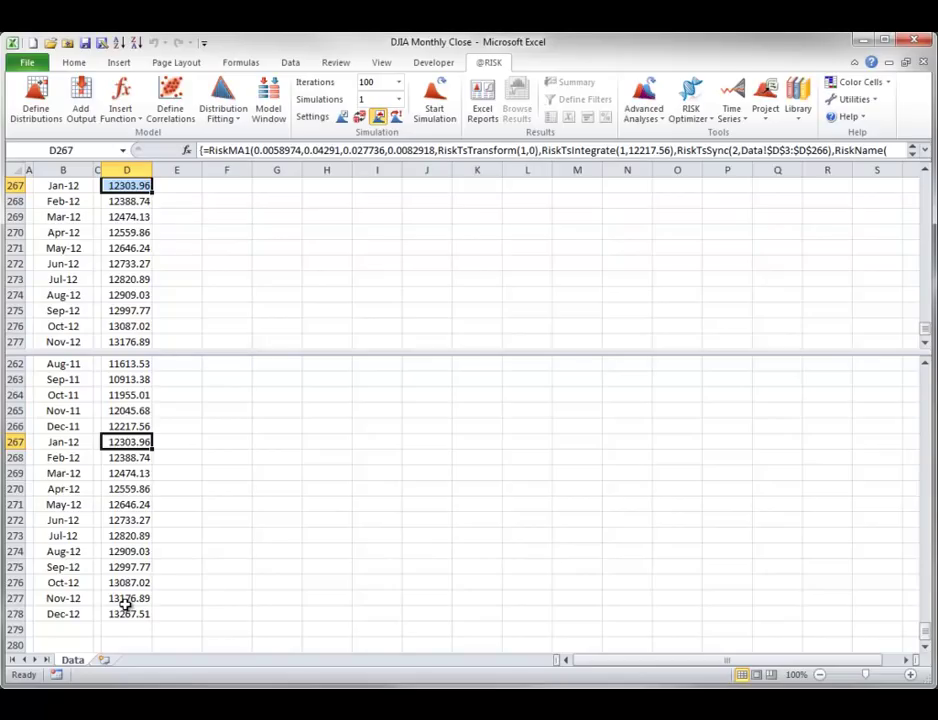
click(359, 117)
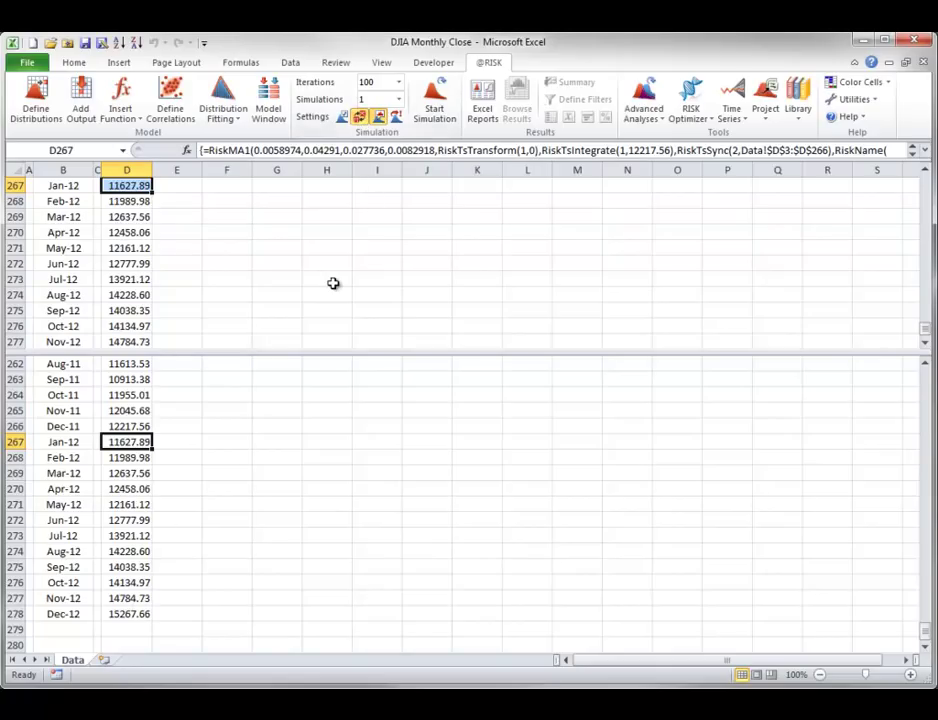
key(F9)
key(F9)
key(F9)
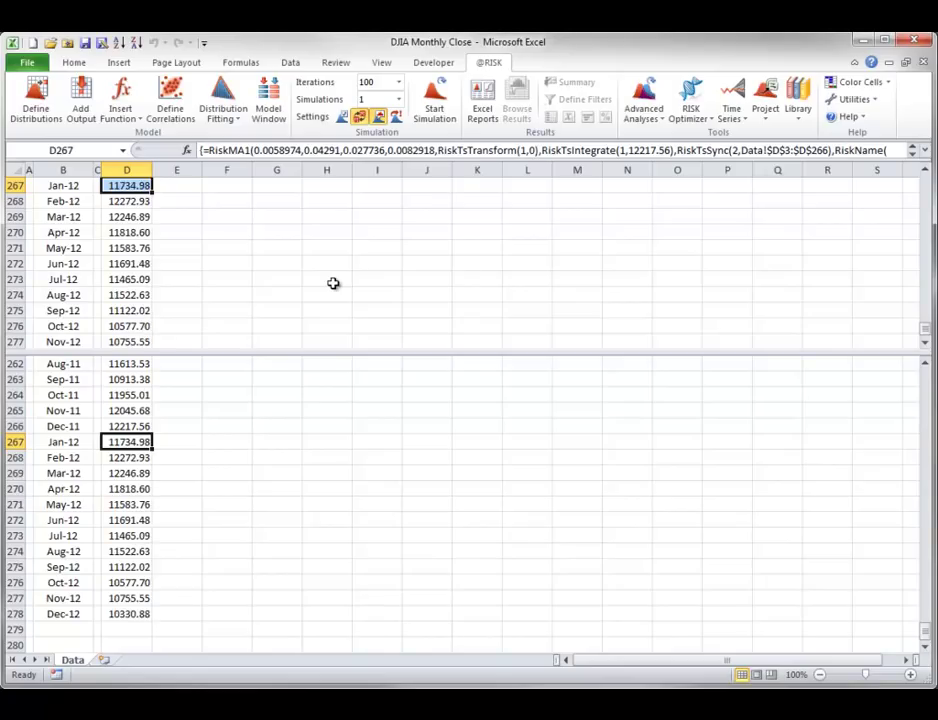
key(F9)
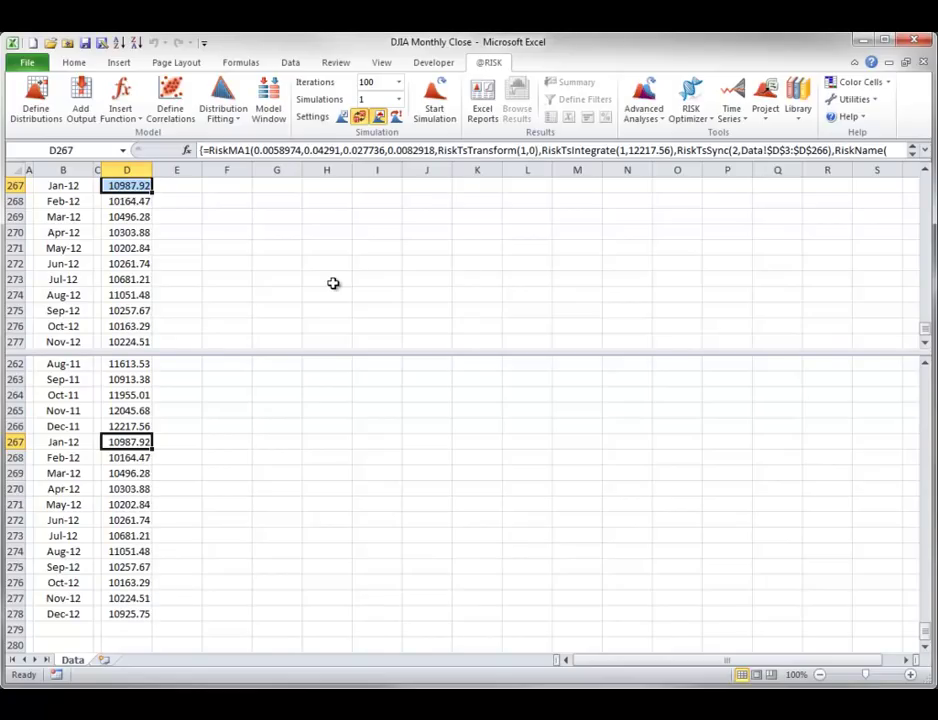
click(359, 117)
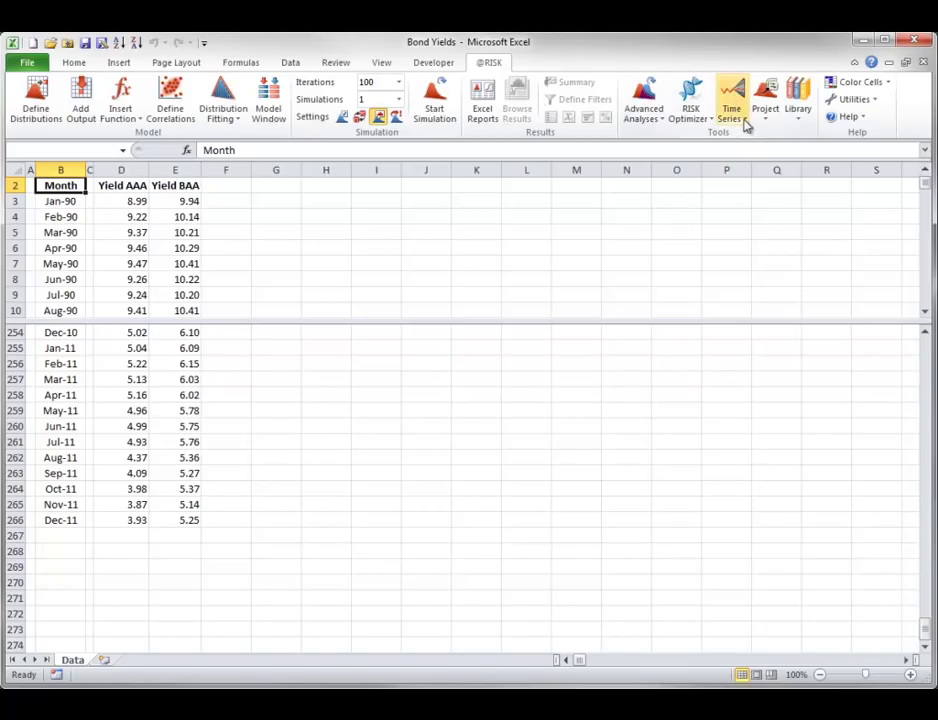
Set up a time series batch fit of the Yield AAA and Yield BAA data in D2:E266 with Auto Detect enabled
click(745, 124)
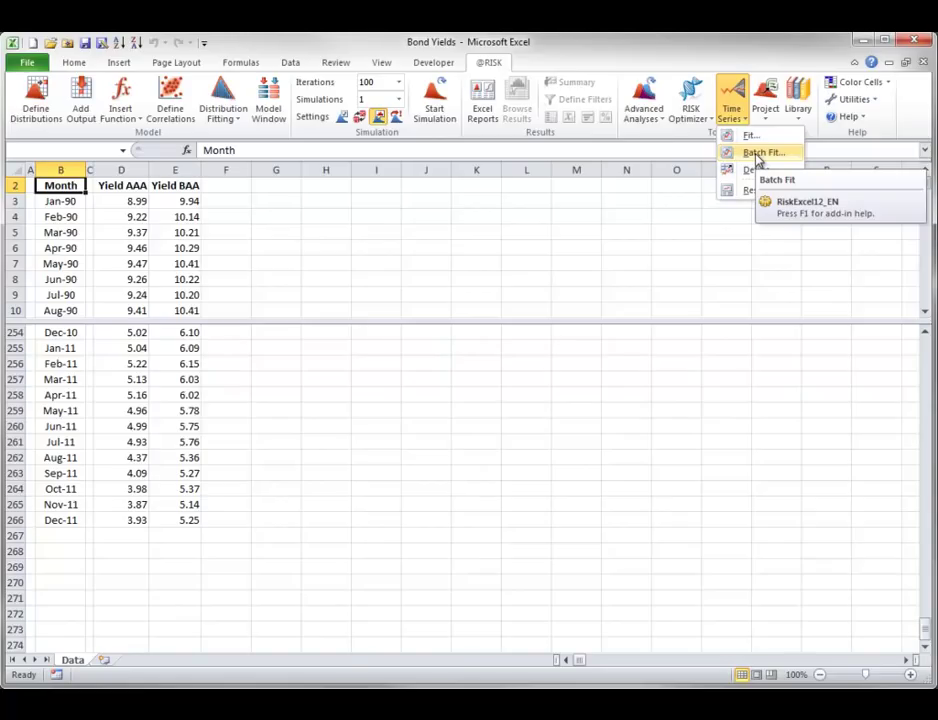
click(555, 226)
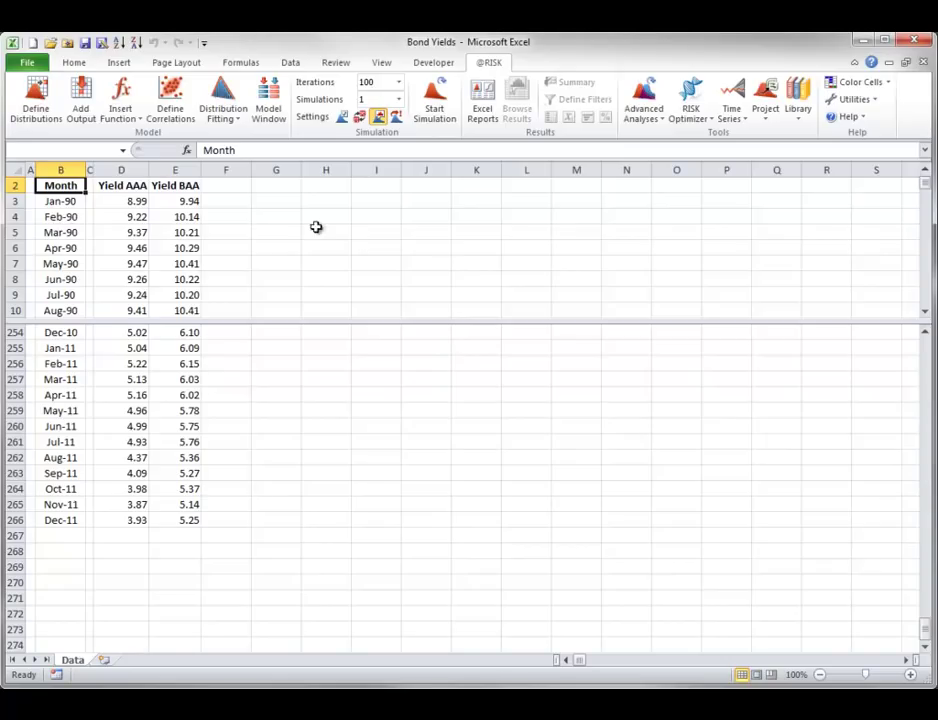
click(130, 201)
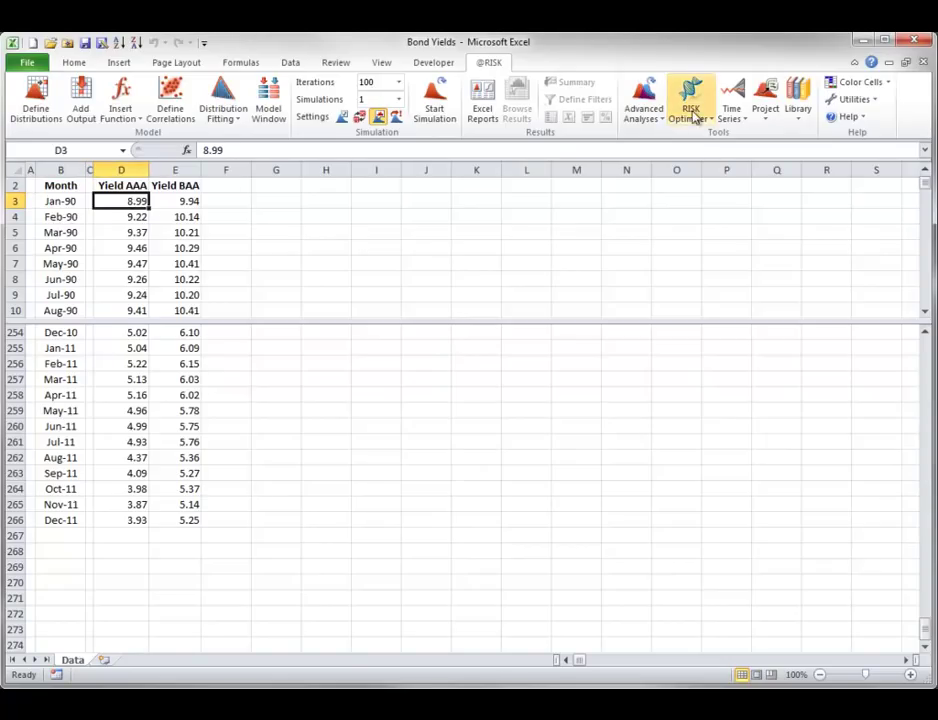
click(731, 110)
click(752, 153)
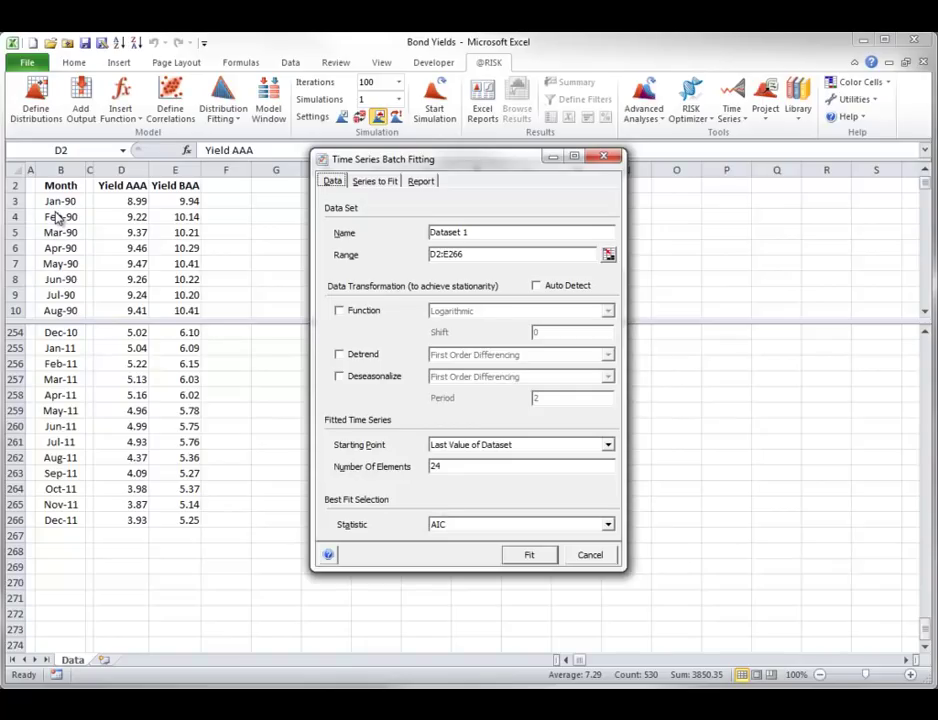
key(Tab)
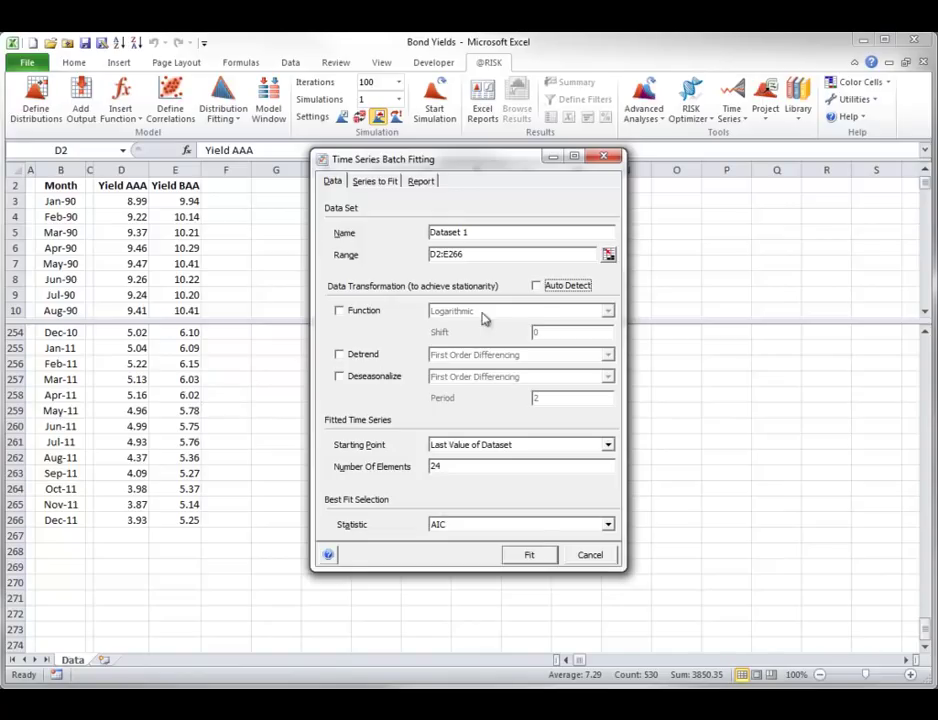
click(537, 287)
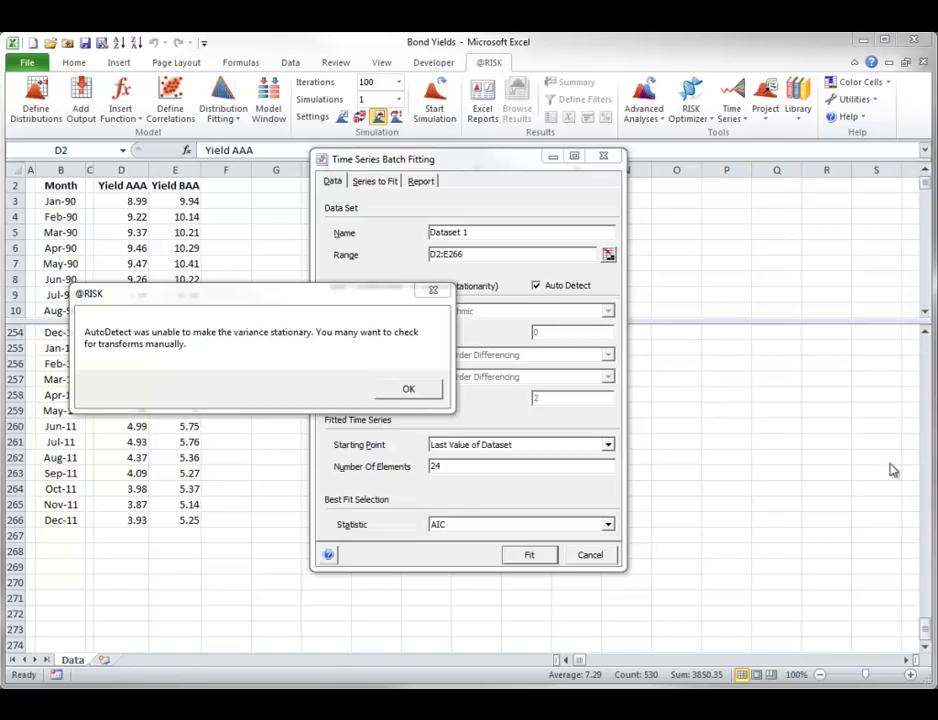
click(409, 389)
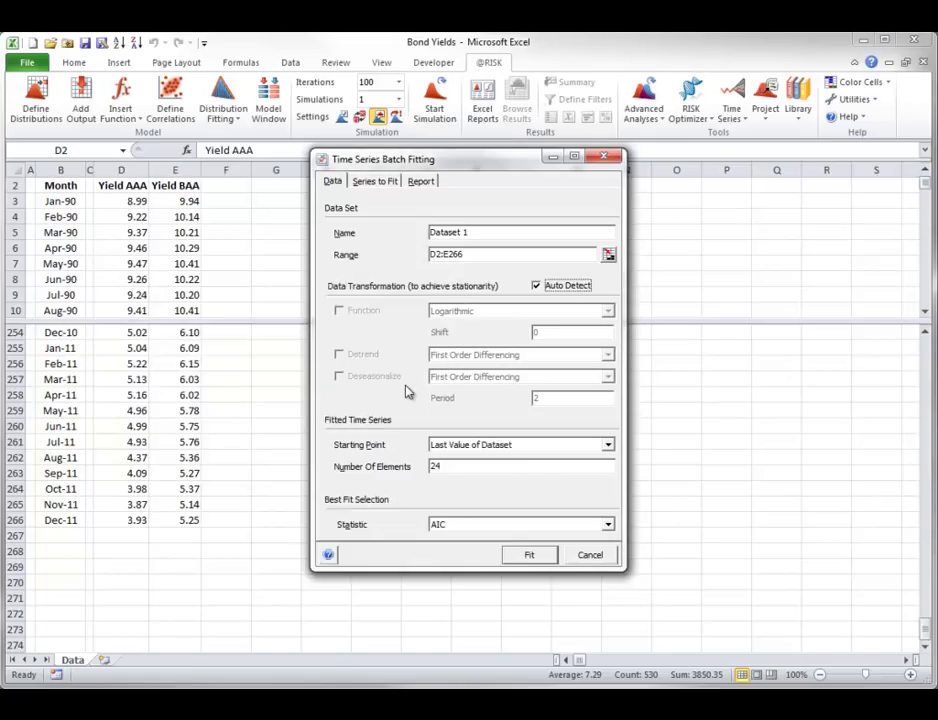
Set the summary report placement to Active Workbook and run the batch fit with all series included
click(369, 184)
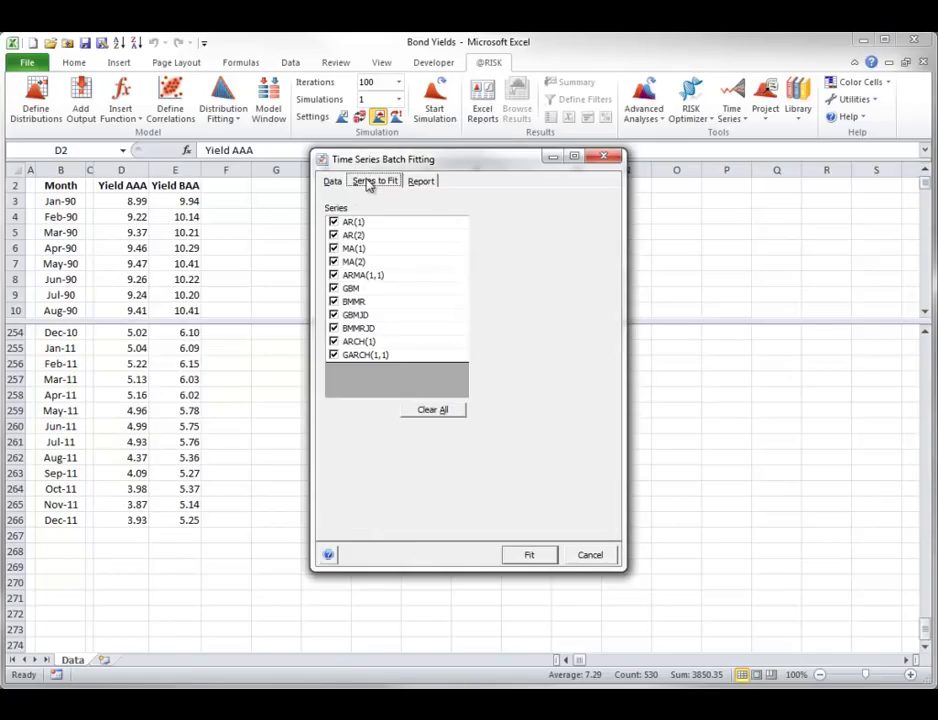
click(428, 186)
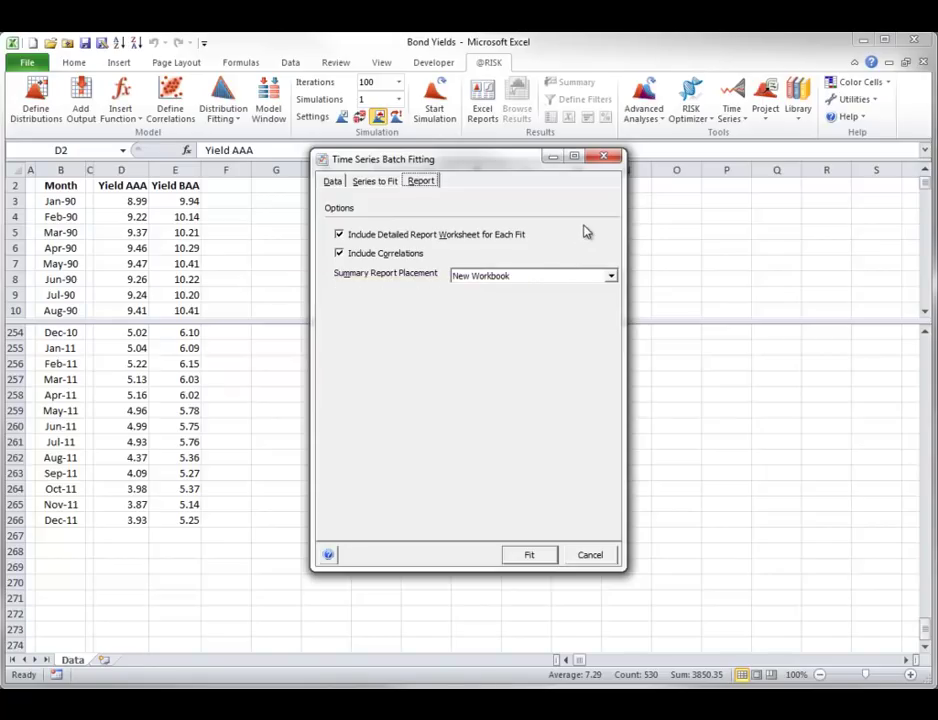
click(612, 277)
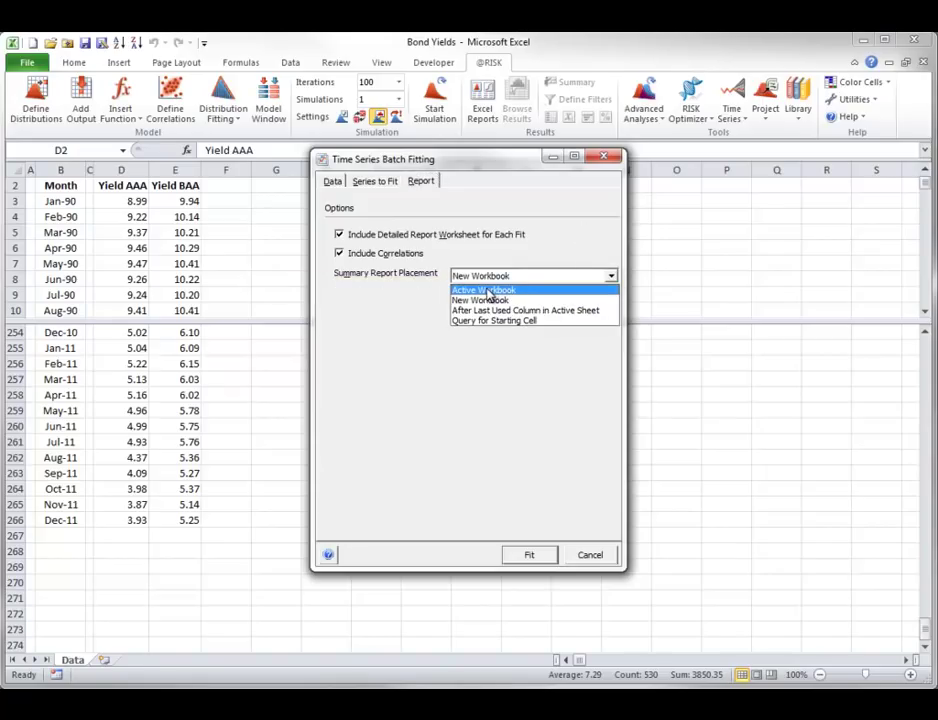
click(487, 291)
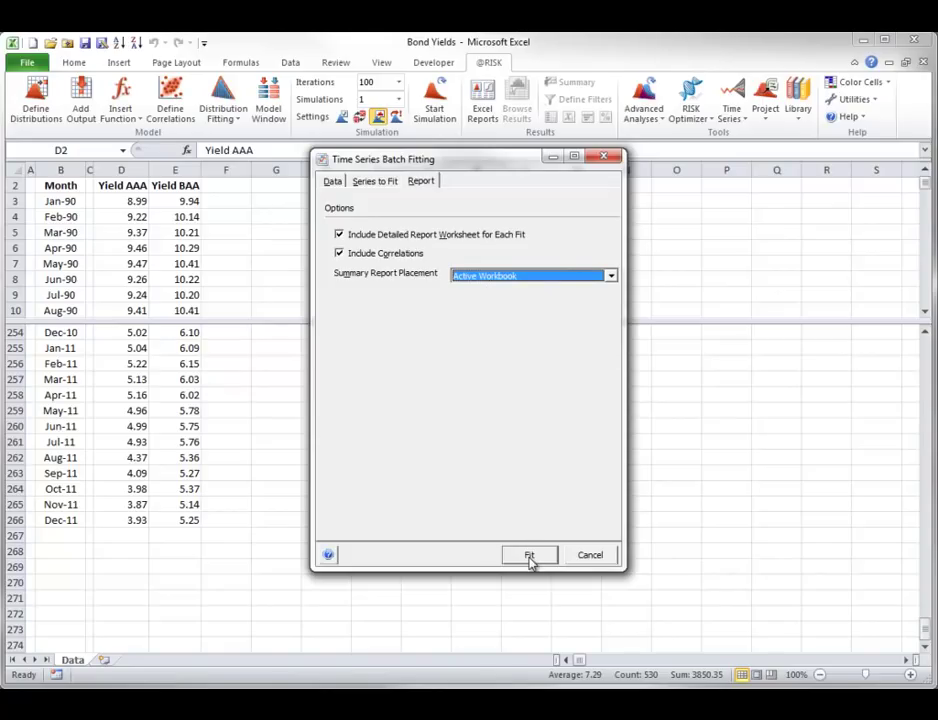
click(529, 556)
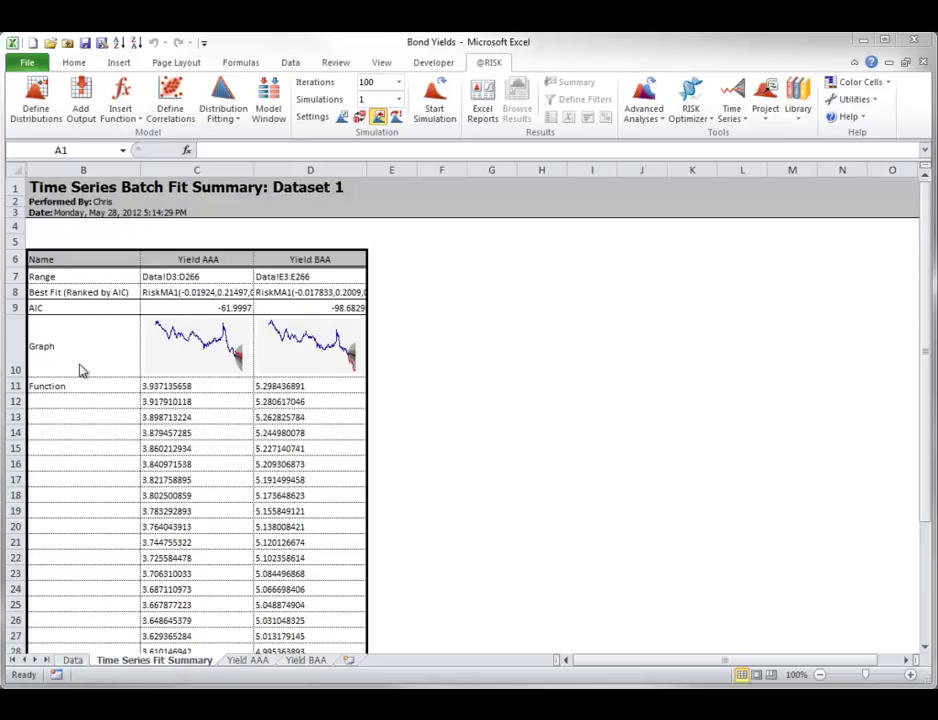
Examine the Yield AAA forecast formula and the correlation matrix in the fit summary, and open the Yield AAA detail sheet
click(170, 387)
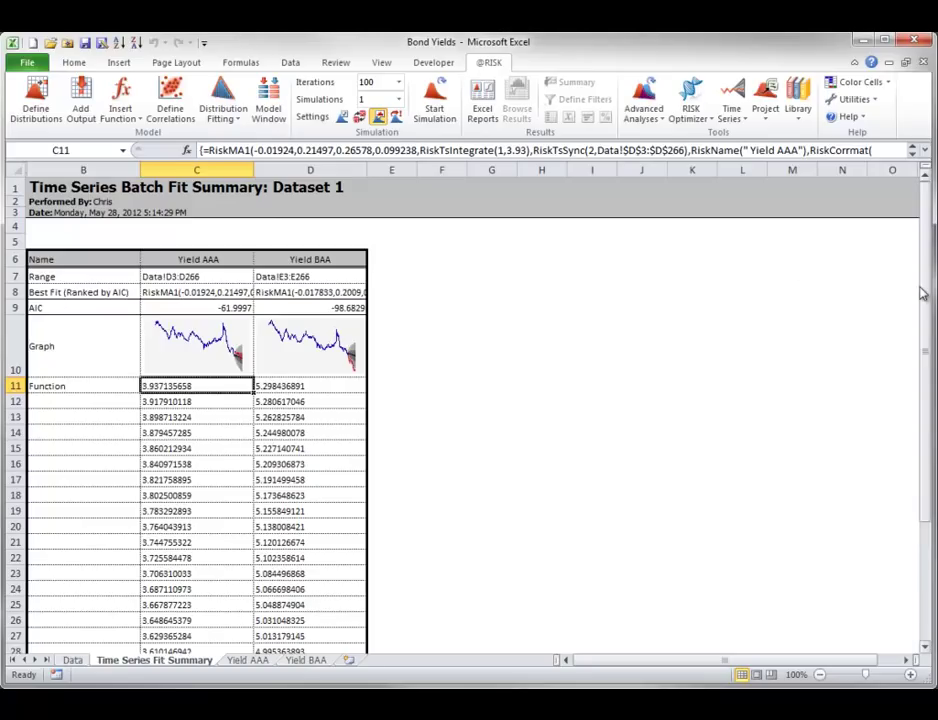
drag(924, 293, 926, 300)
drag(935, 540, 931, 535)
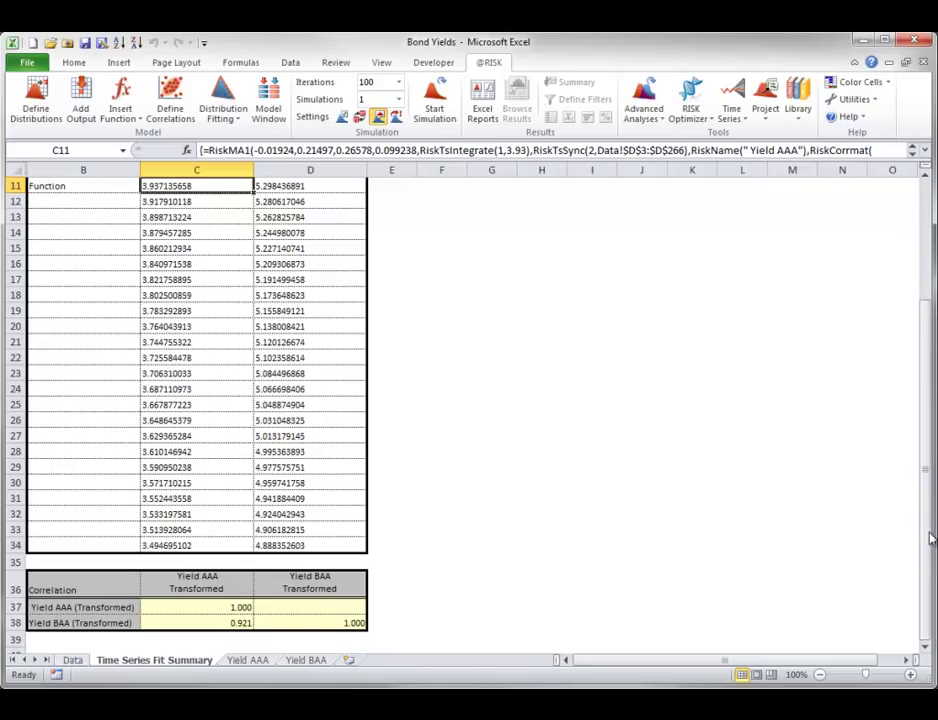
click(913, 149)
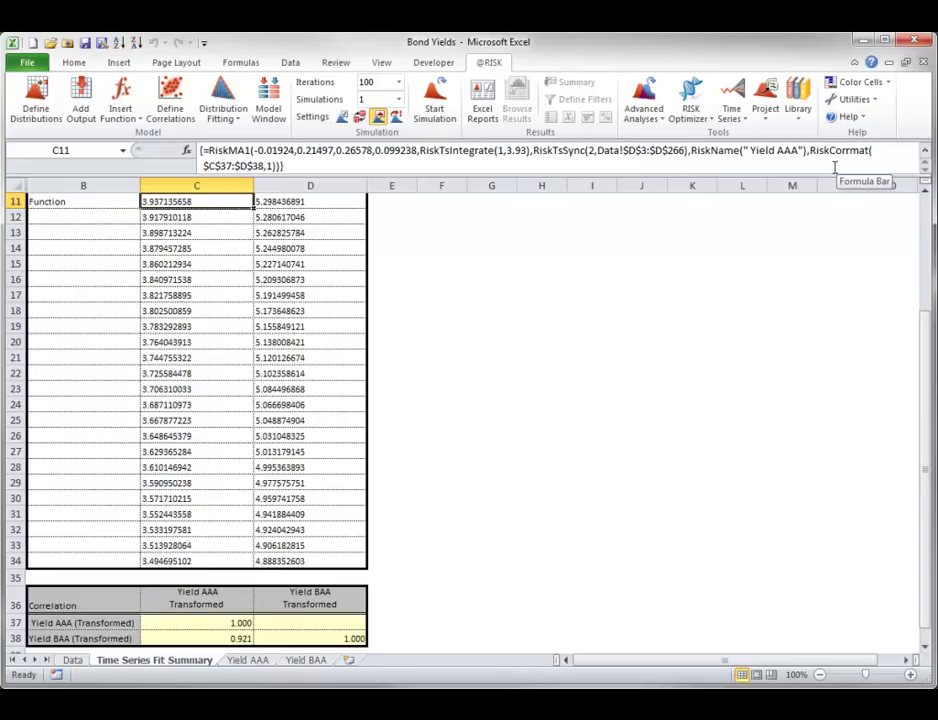
click(247, 661)
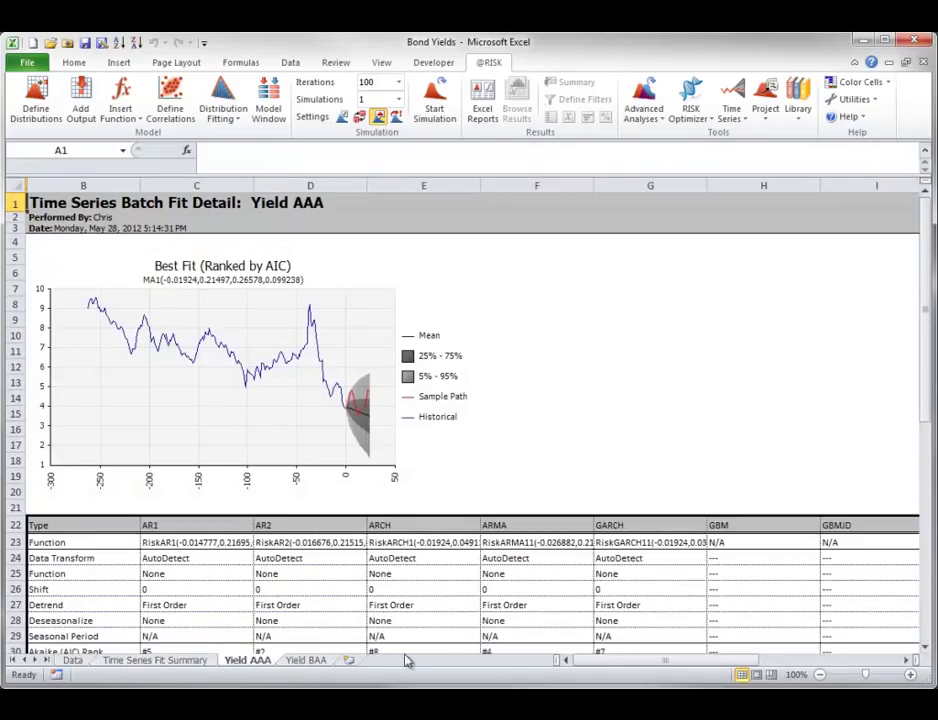
drag(612, 664, 575, 680)
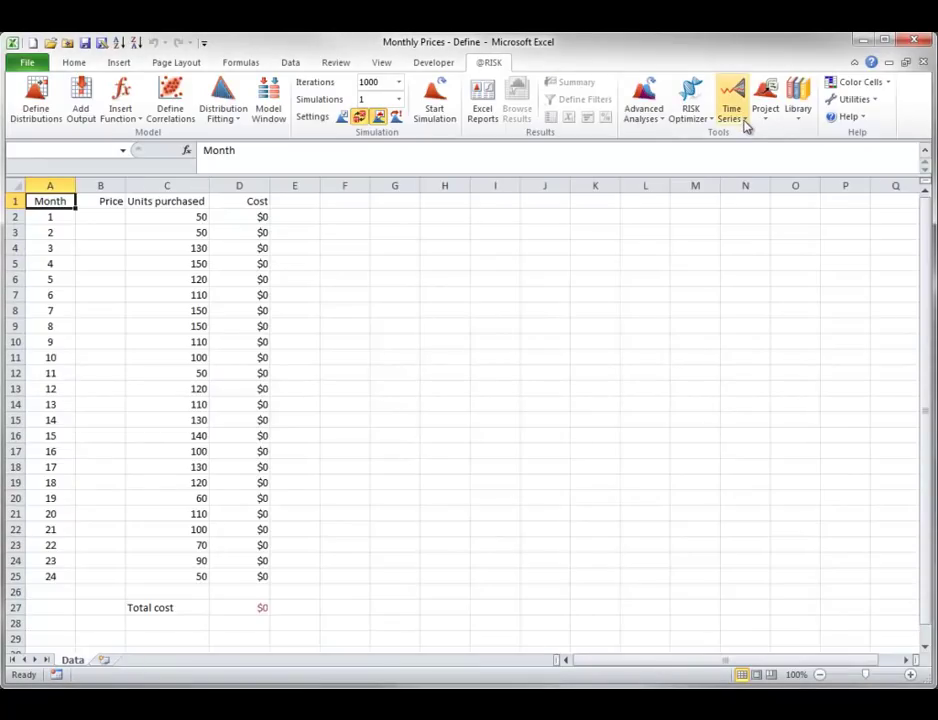
click(744, 119)
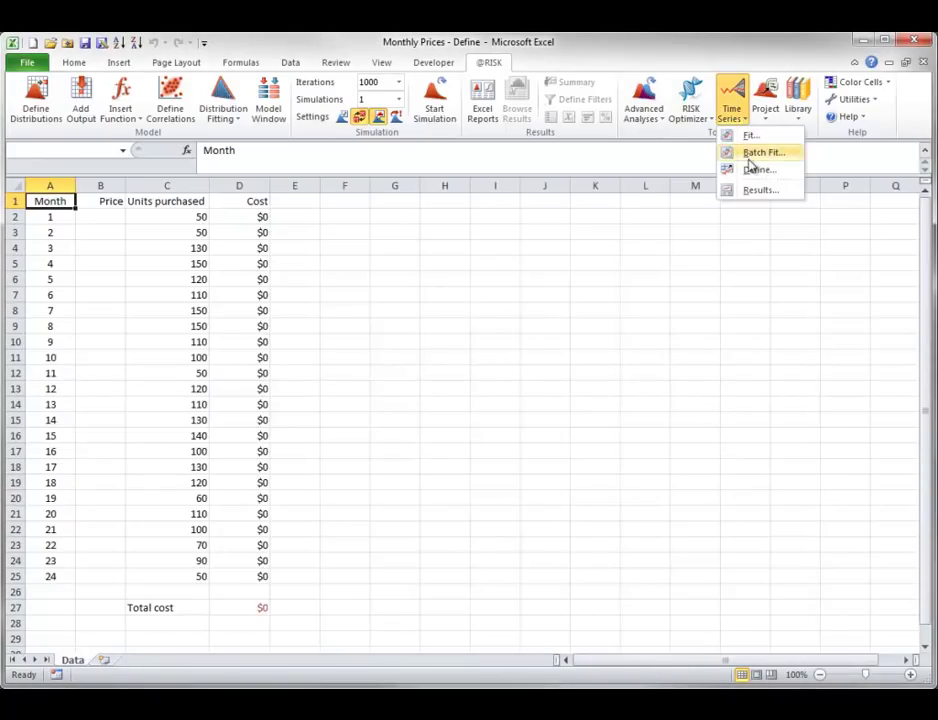
click(352, 214)
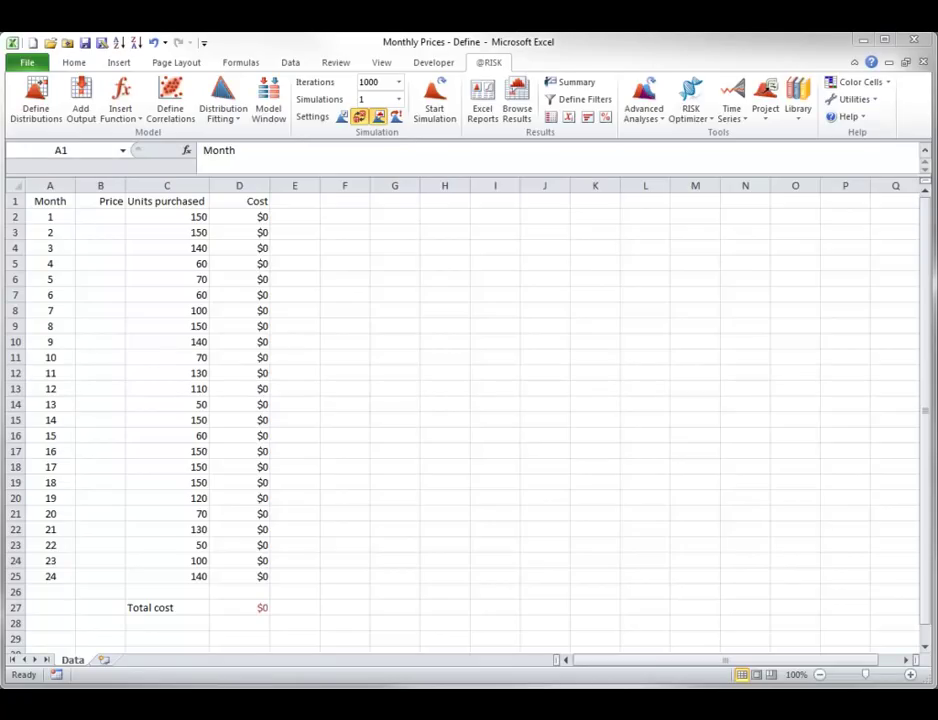
Start defining a new time series function based on the AR(1) process
click(743, 118)
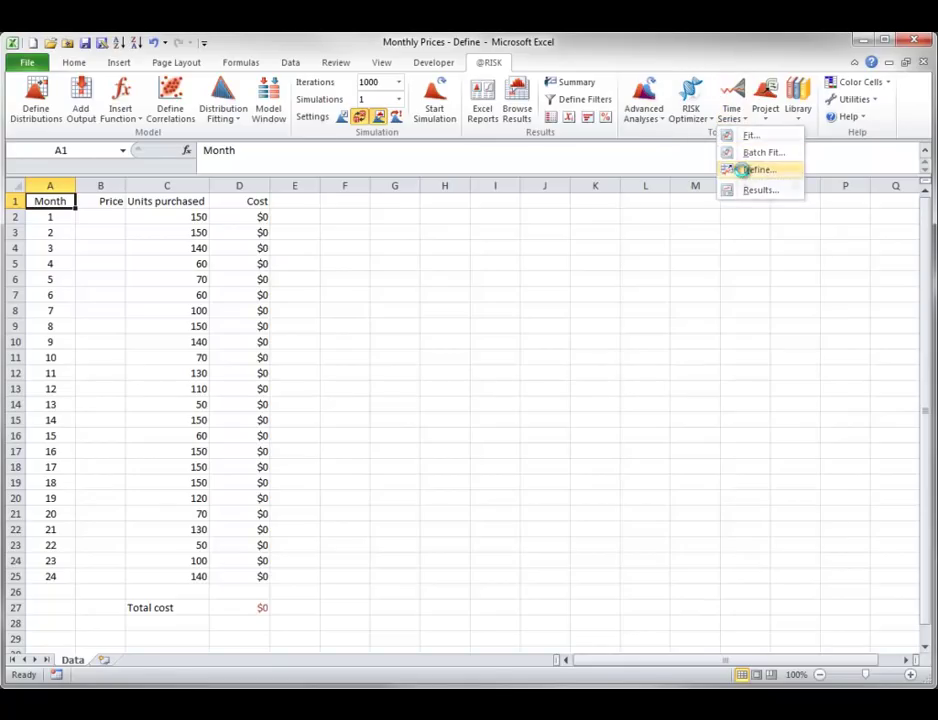
click(740, 170)
drag(371, 209, 611, 184)
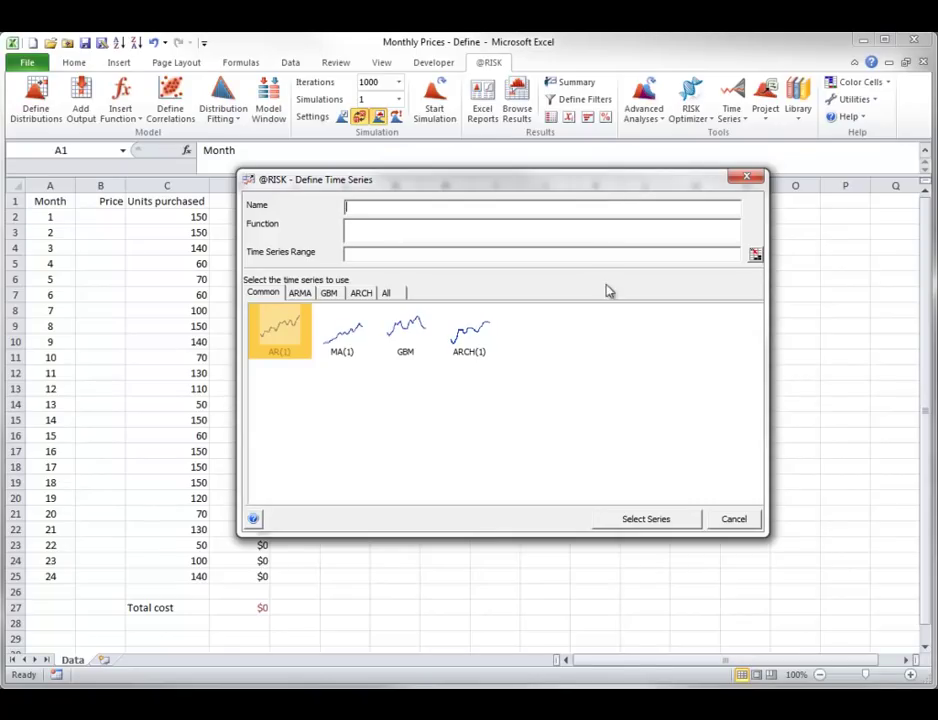
click(646, 520)
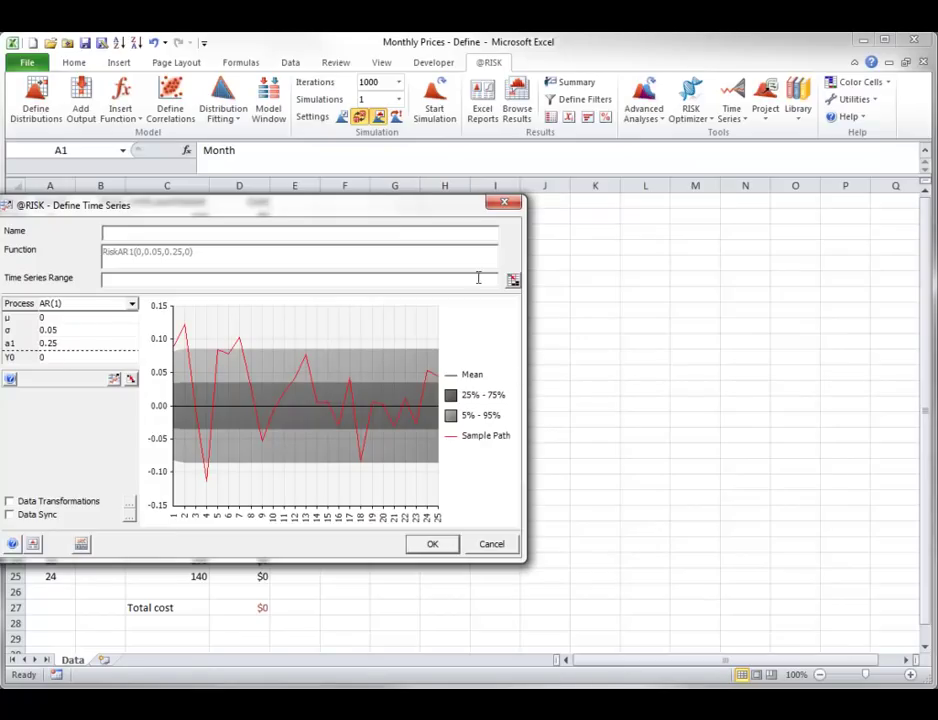
drag(381, 214, 620, 189)
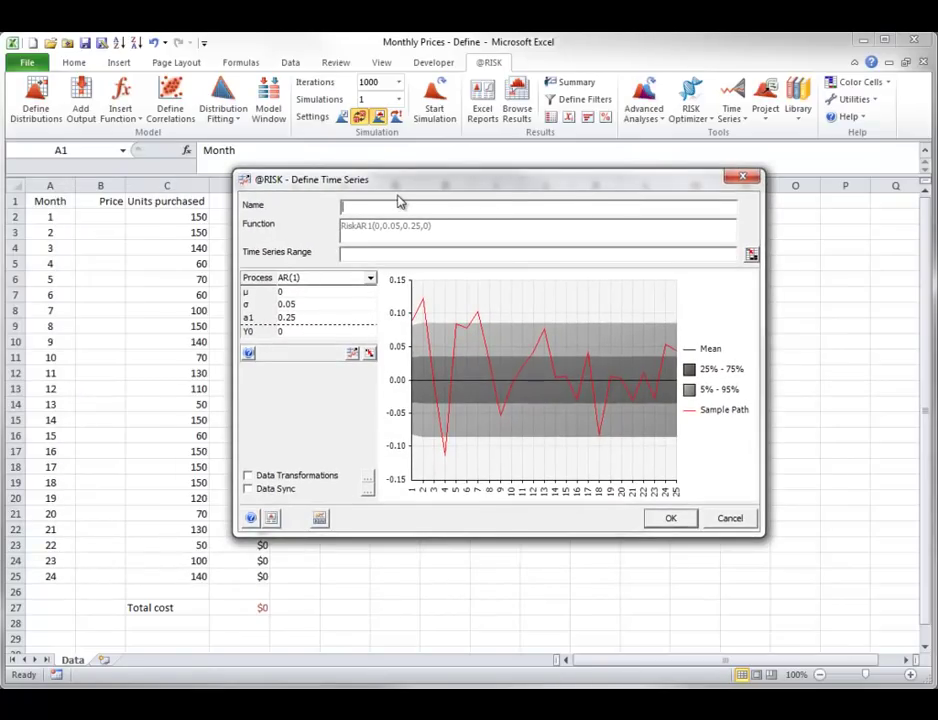
Name the time series Prices and set its range to B2:B25
text(Prices)
click(751, 254)
drag(95, 216, 100, 577)
click(433, 561)
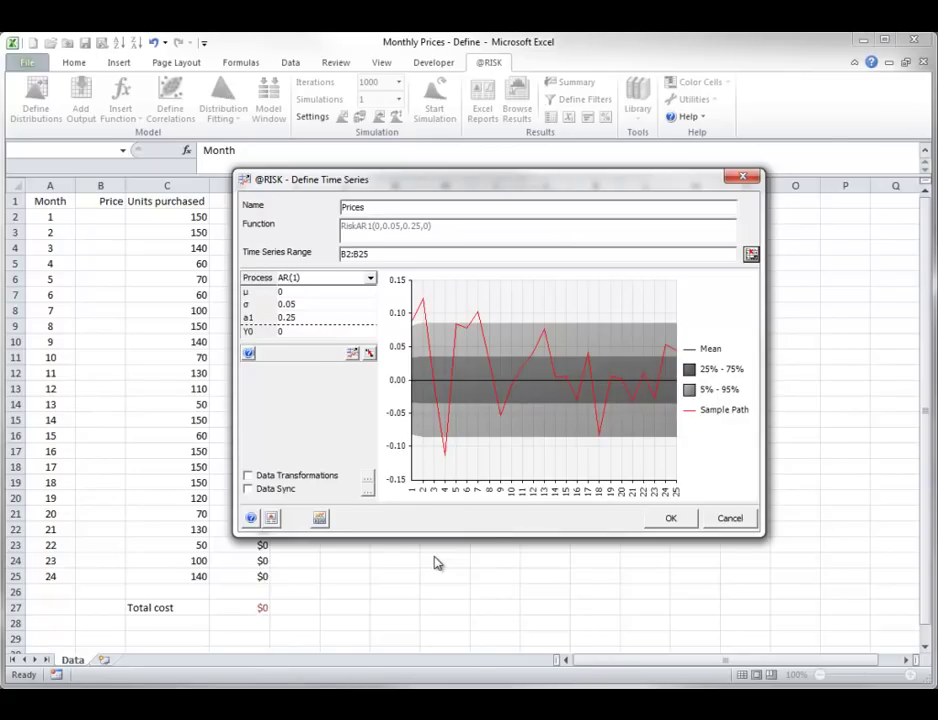
Set the AR(1) parameters to μ 50, σ 5 and Y0 62, and write the function to the price cells
click(293, 293)
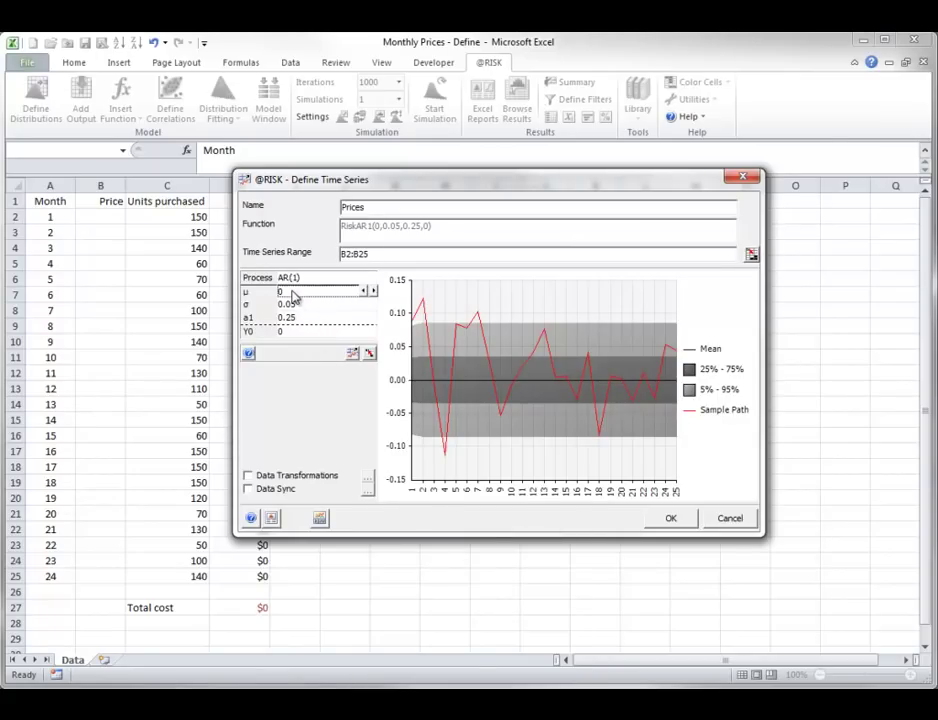
text(50)
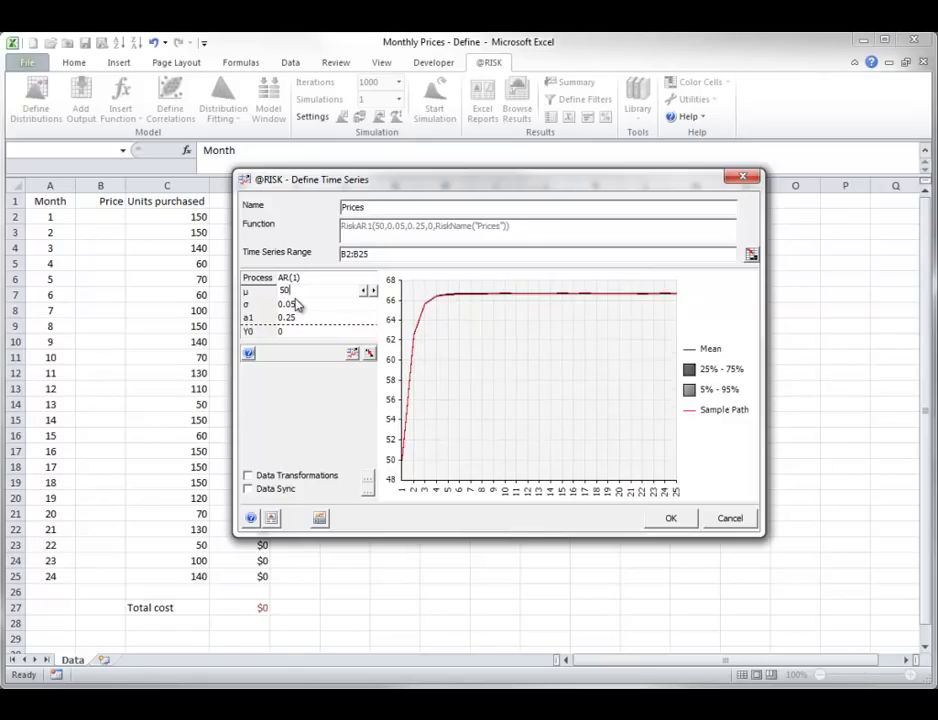
click(301, 303)
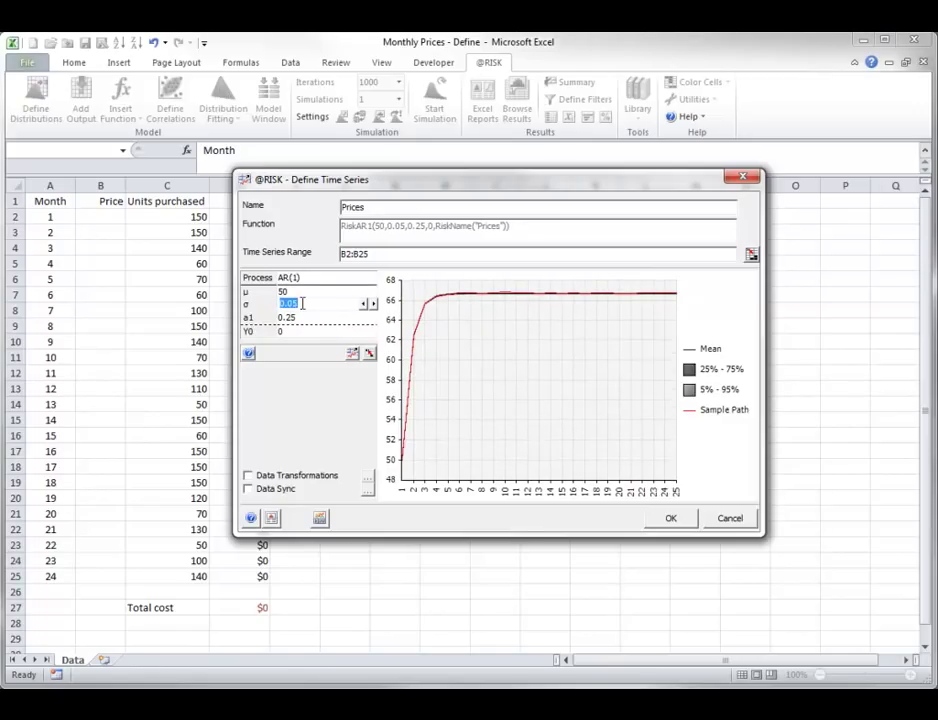
text(5)
click(289, 331)
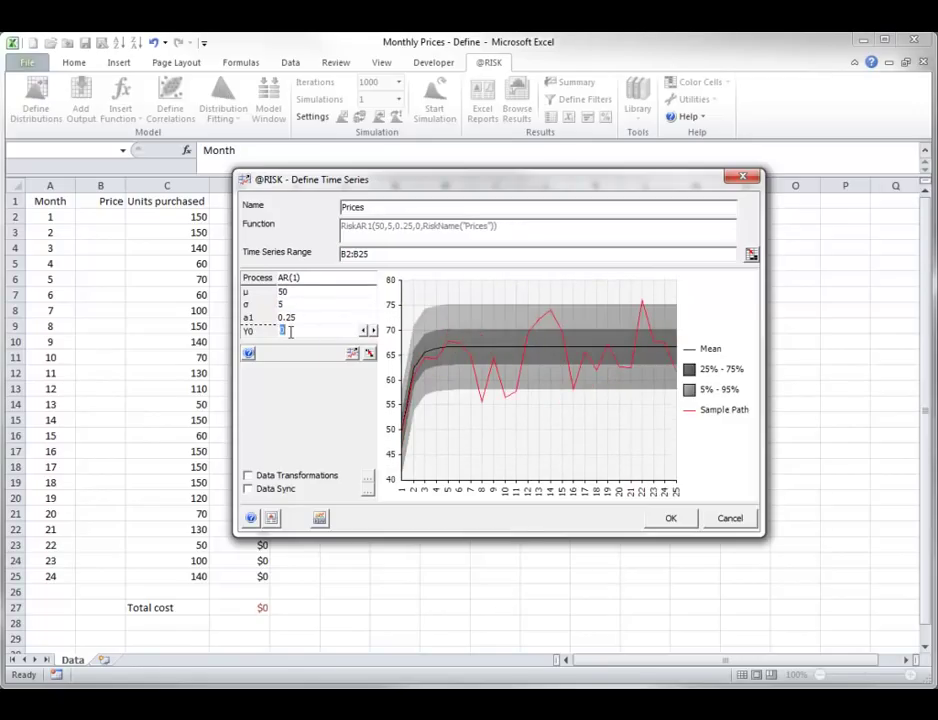
text(62)
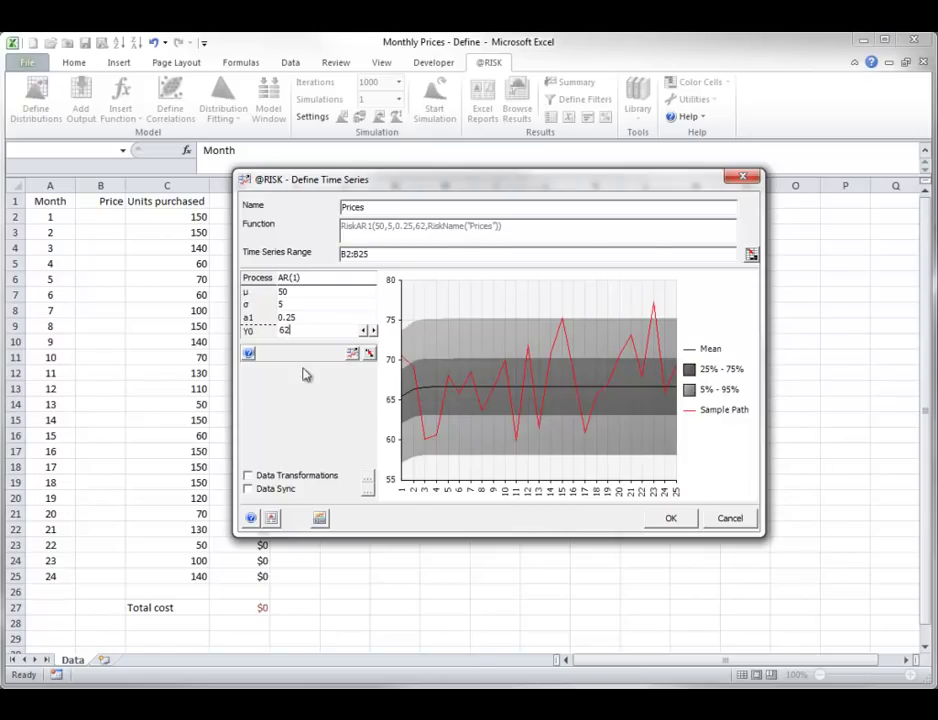
click(680, 518)
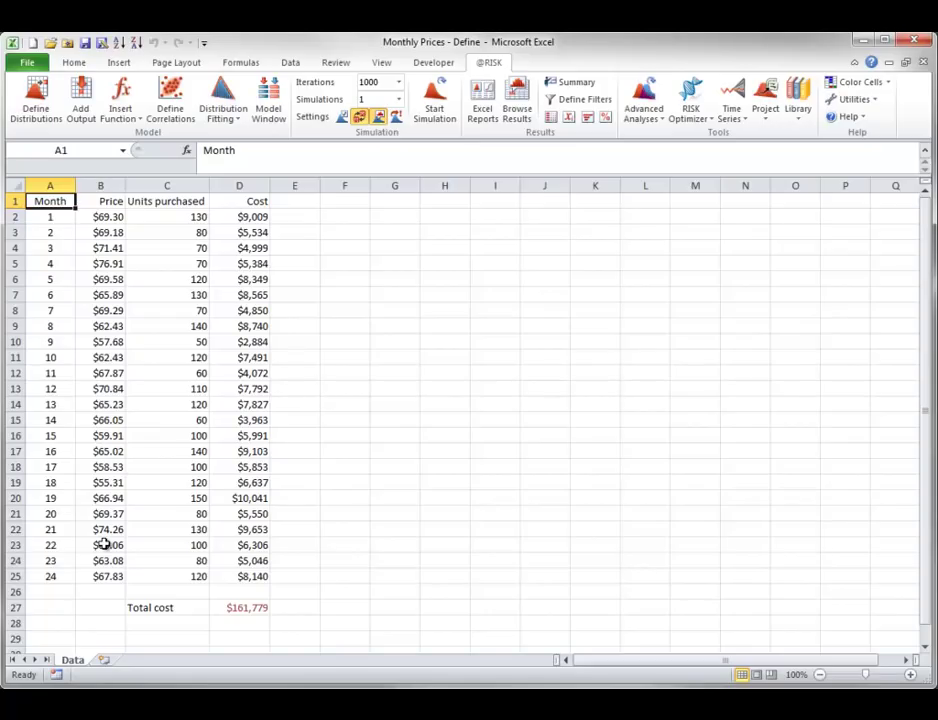
Inspect the formulas behind the total cost, the first month's price and the first month's units purchased
click(232, 607)
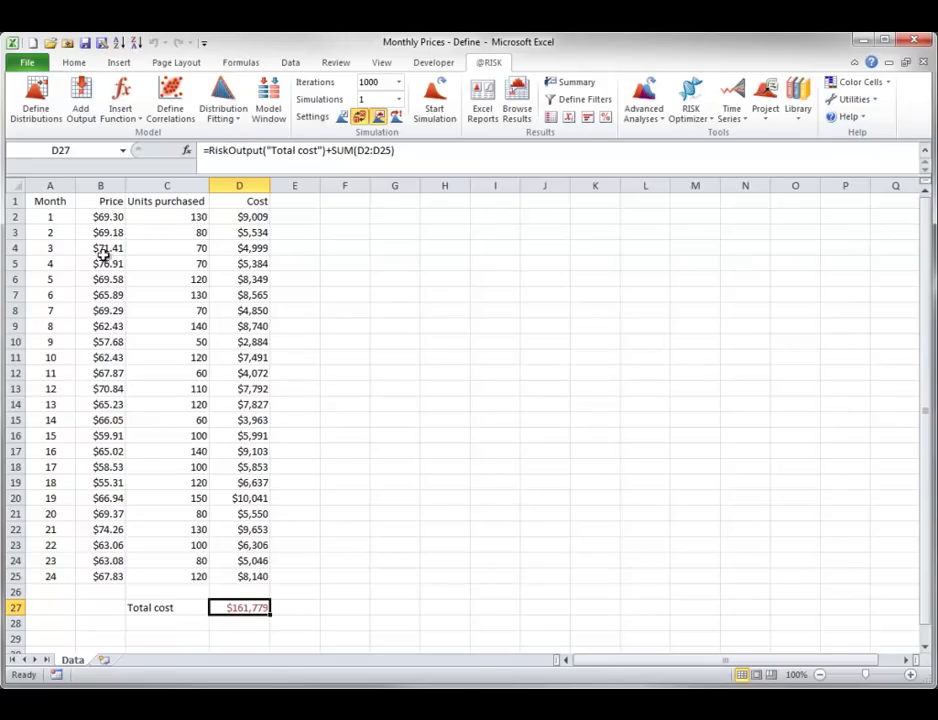
click(102, 217)
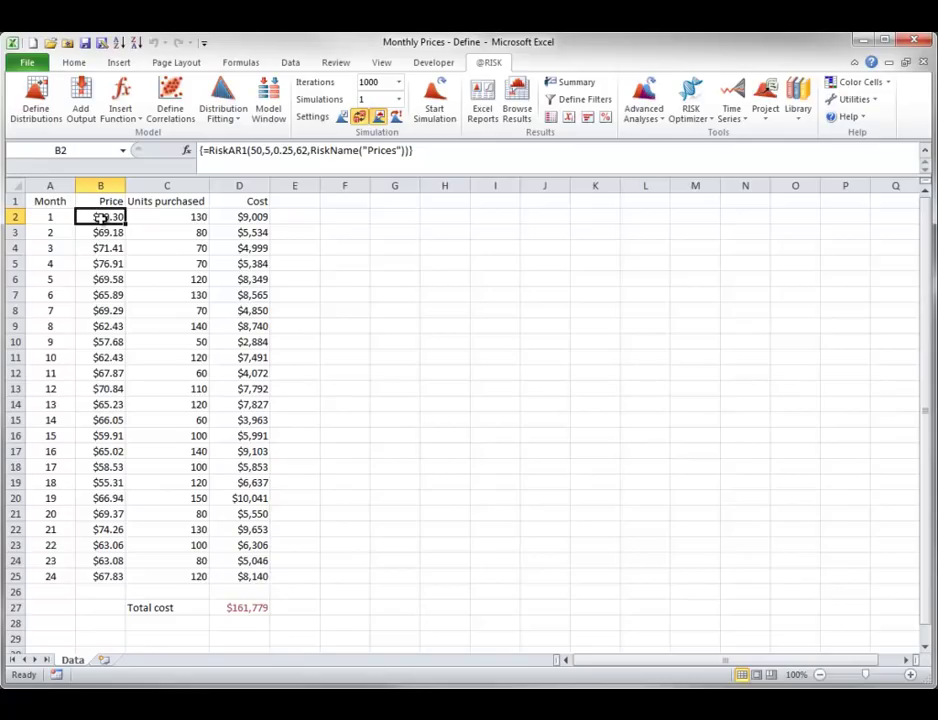
click(183, 216)
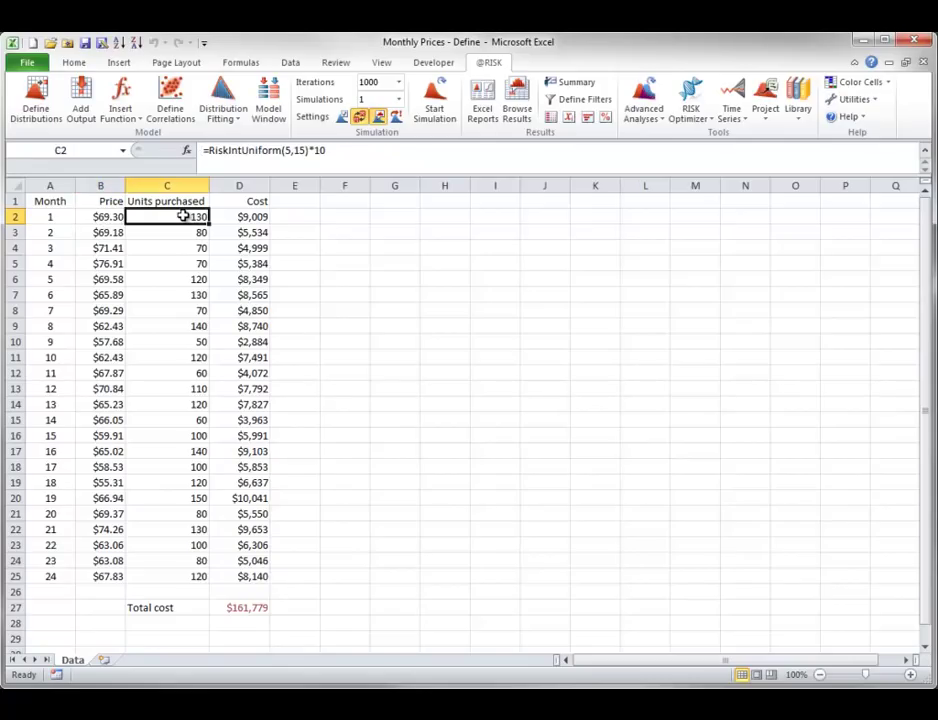
Run the simulation with the total cost cell selected, examine its output distribution and close the graph
click(243, 607)
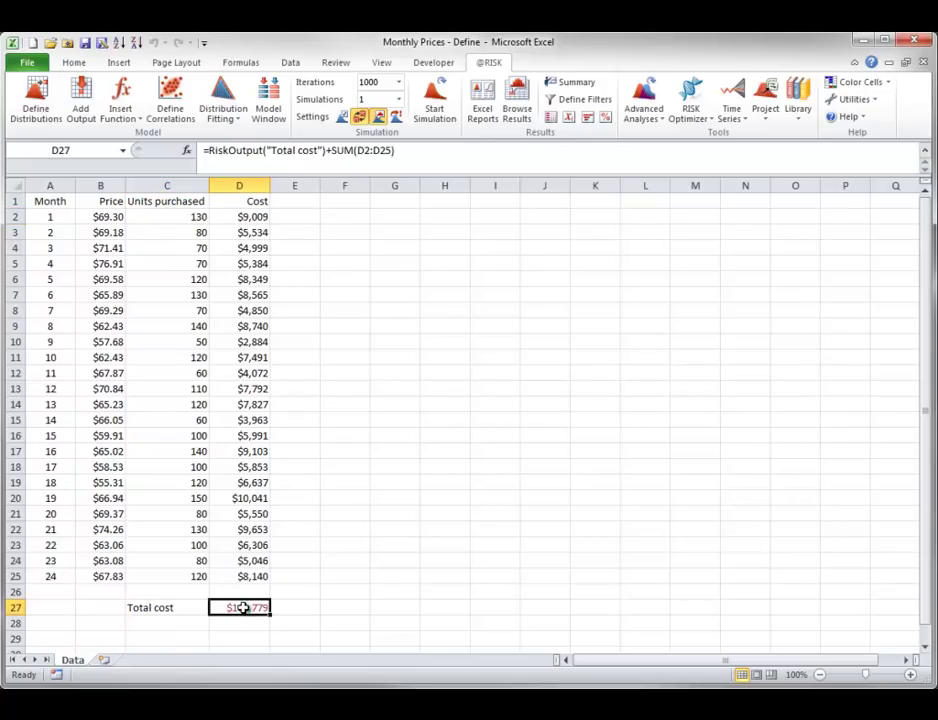
click(434, 106)
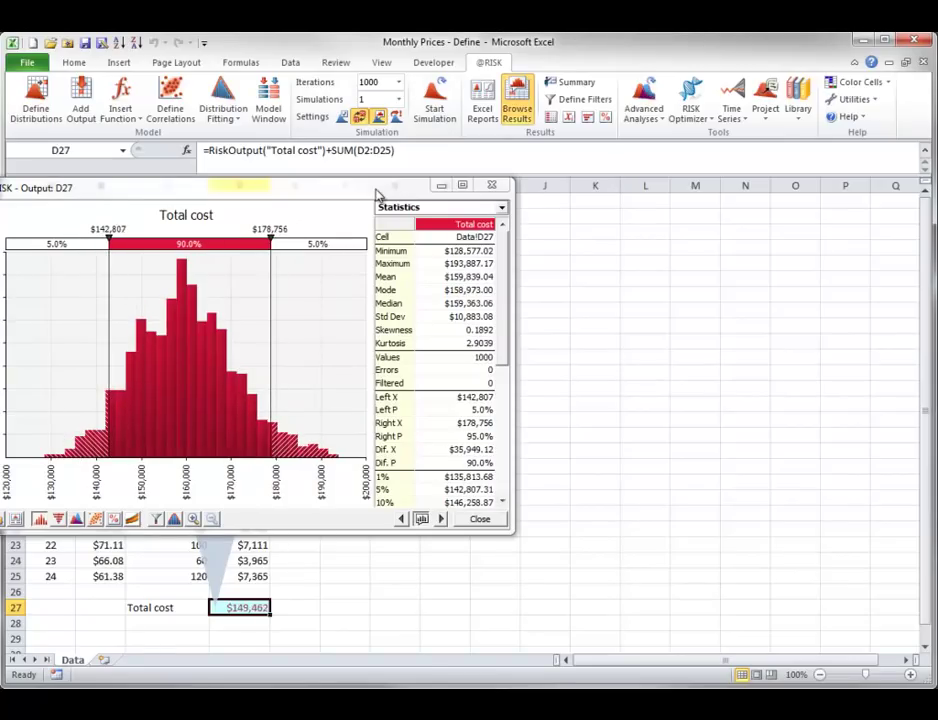
drag(391, 187, 622, 185)
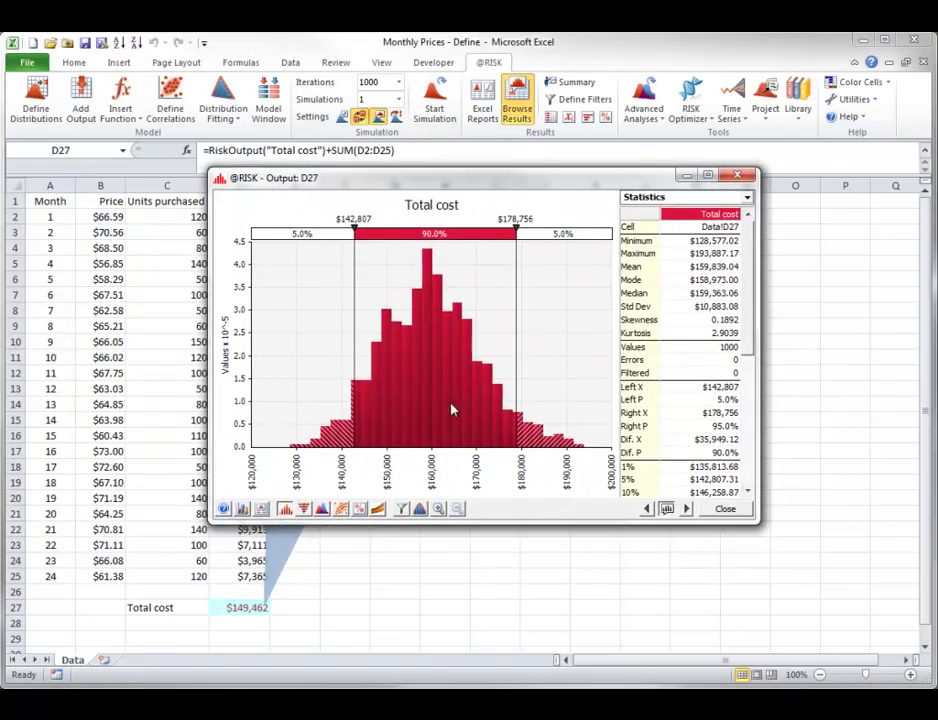
click(805, 100)
click(724, 509)
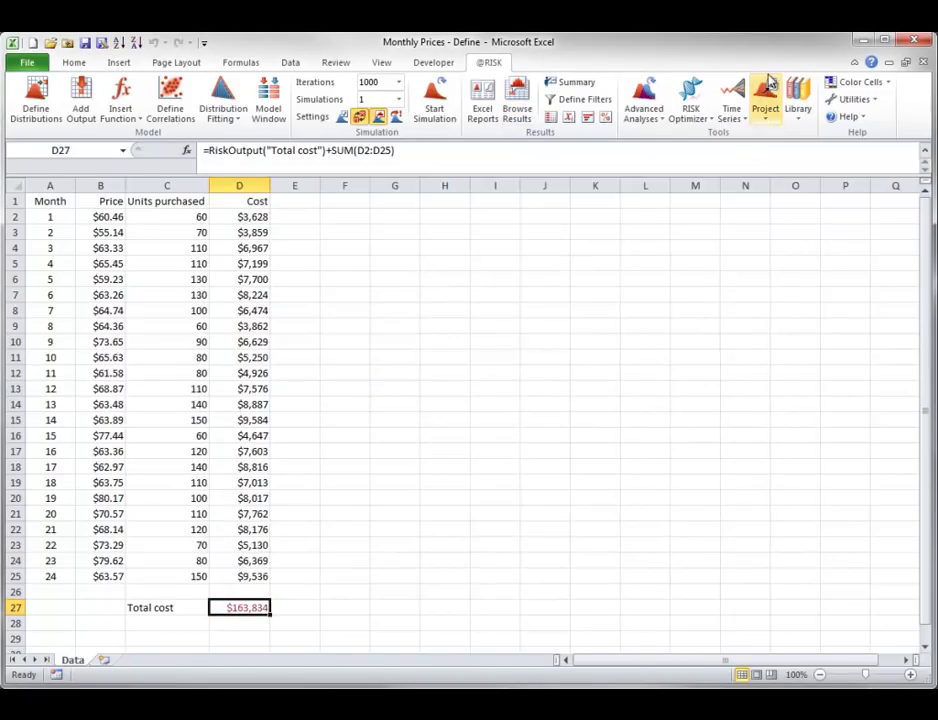
View the simulated time series results for Prices, play the iteration animation for a while, stop it and close the results
click(735, 112)
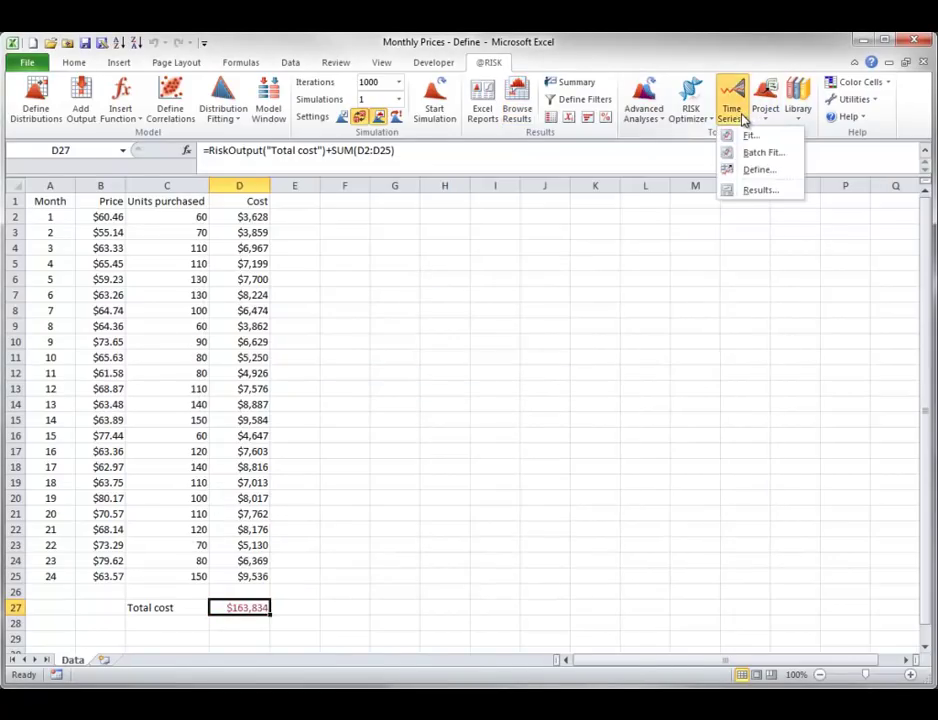
click(754, 192)
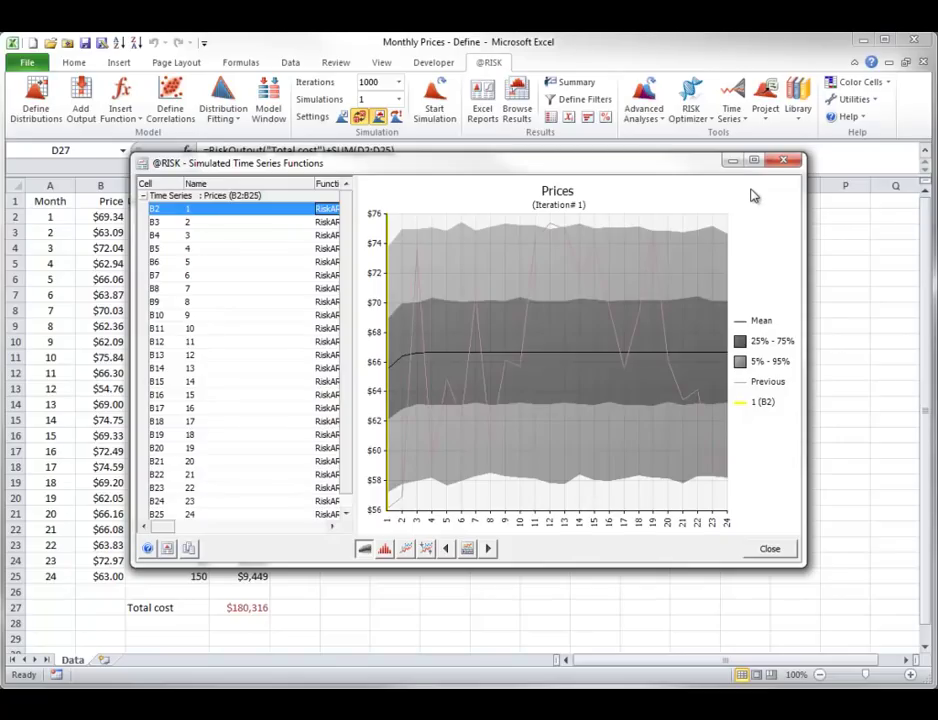
click(468, 549)
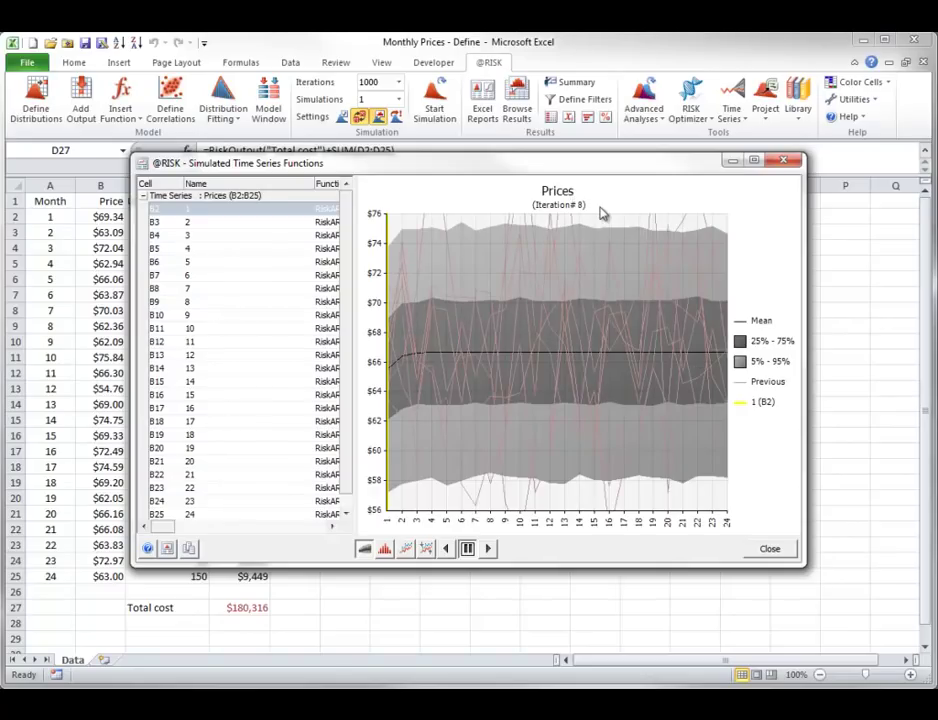
click(467, 552)
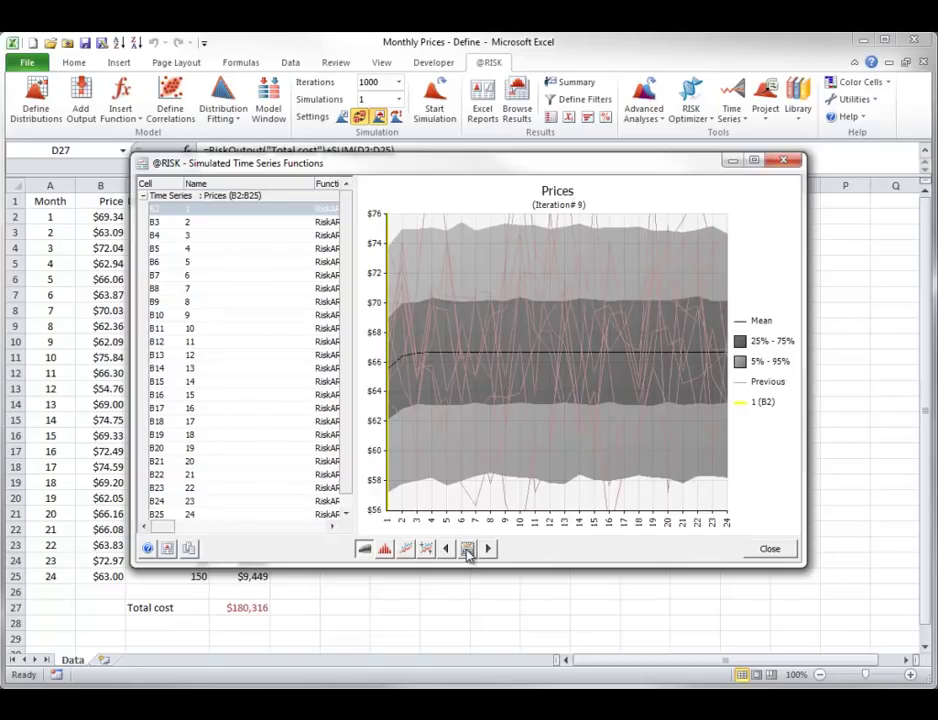
click(768, 550)
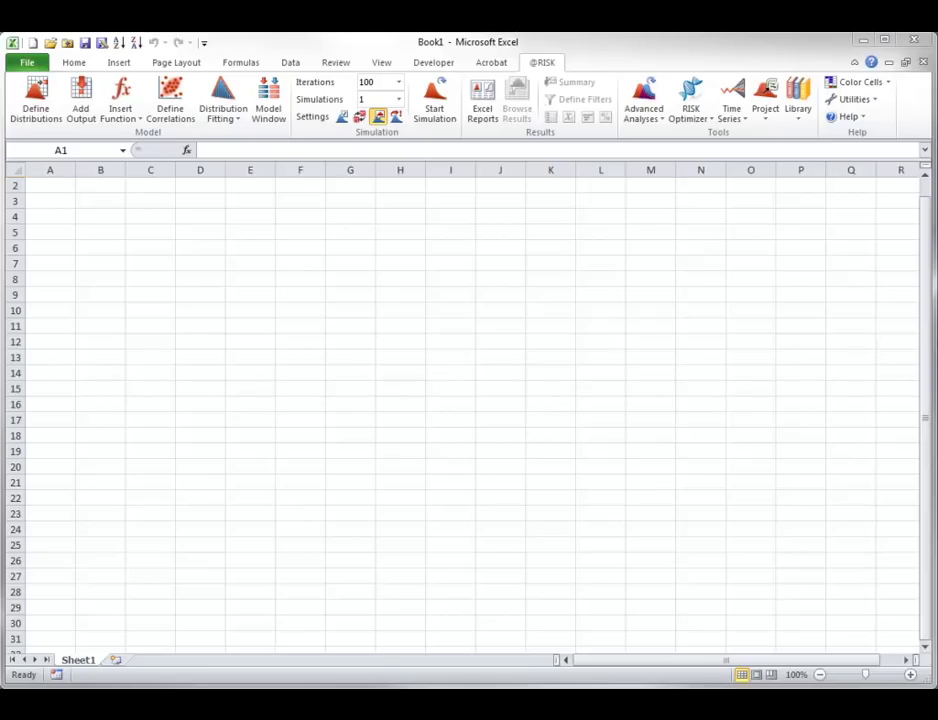
click(768, 118)
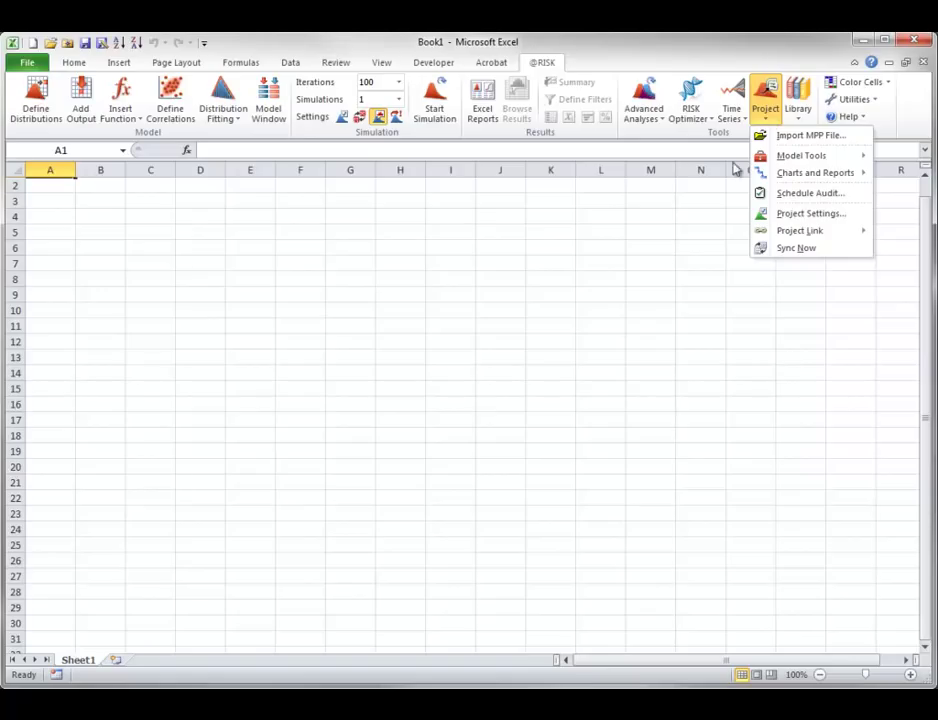
click(672, 247)
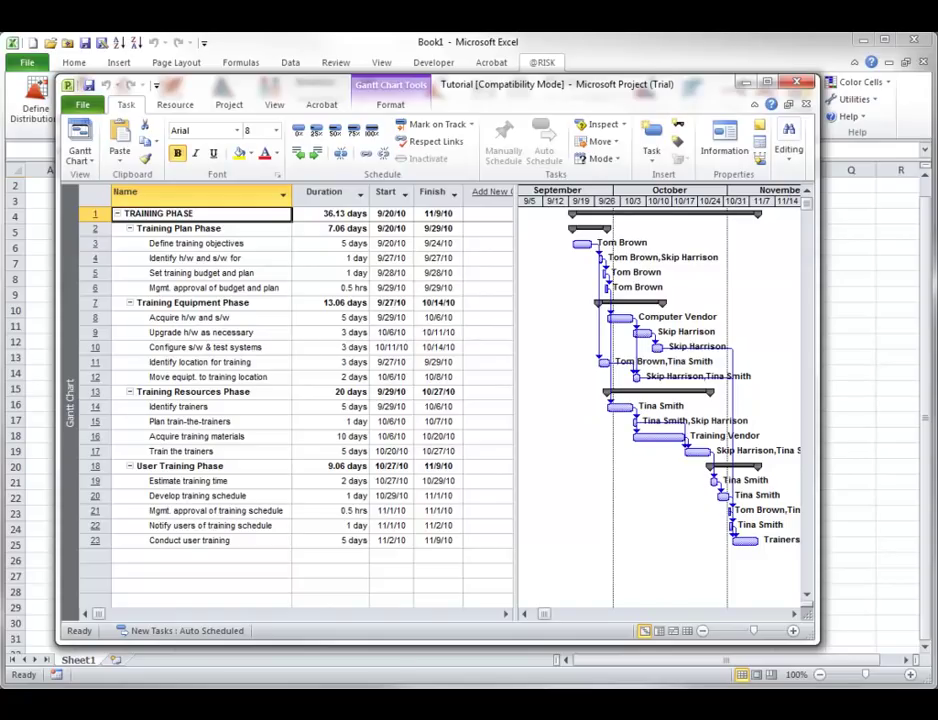
Close the Tutorial schedule in Microsoft Project and minimize that window to return to the blank Excel workbook
click(805, 104)
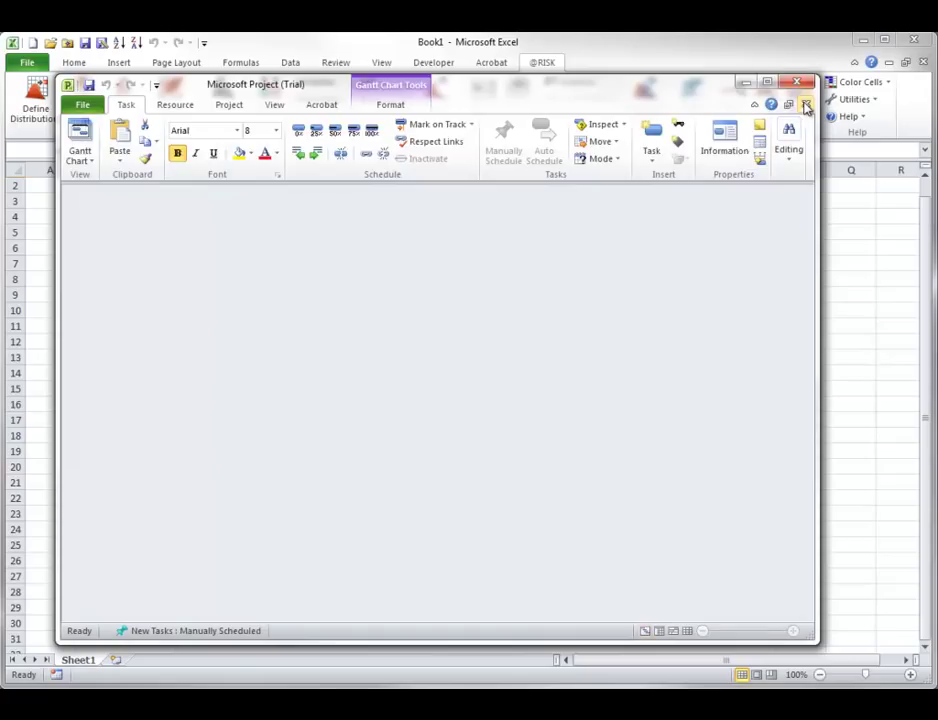
click(746, 84)
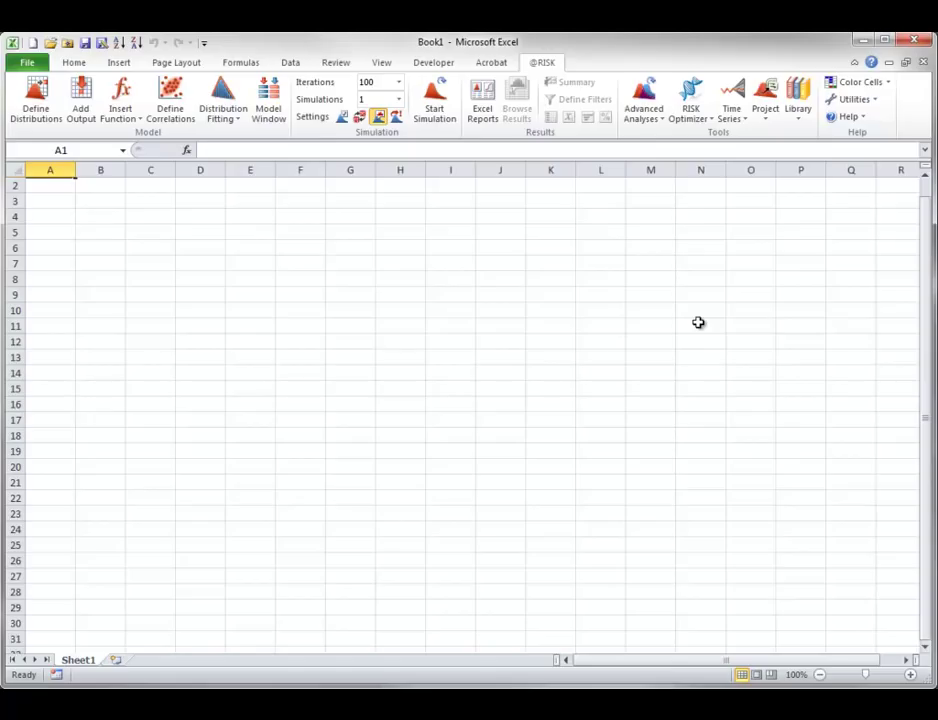
click(767, 120)
click(780, 137)
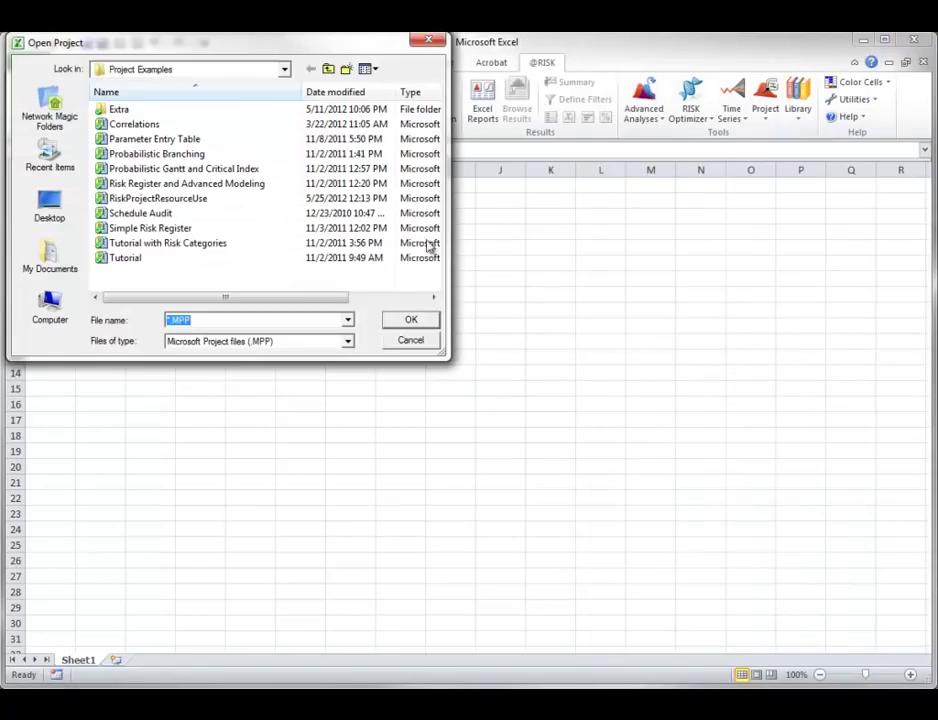
click(128, 259)
click(418, 321)
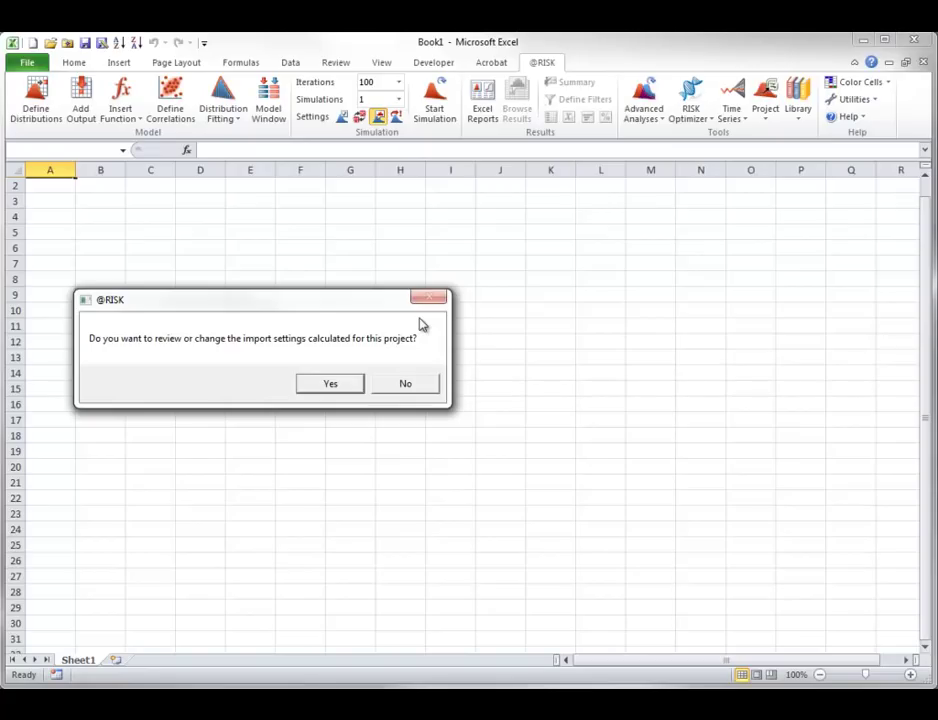
click(394, 383)
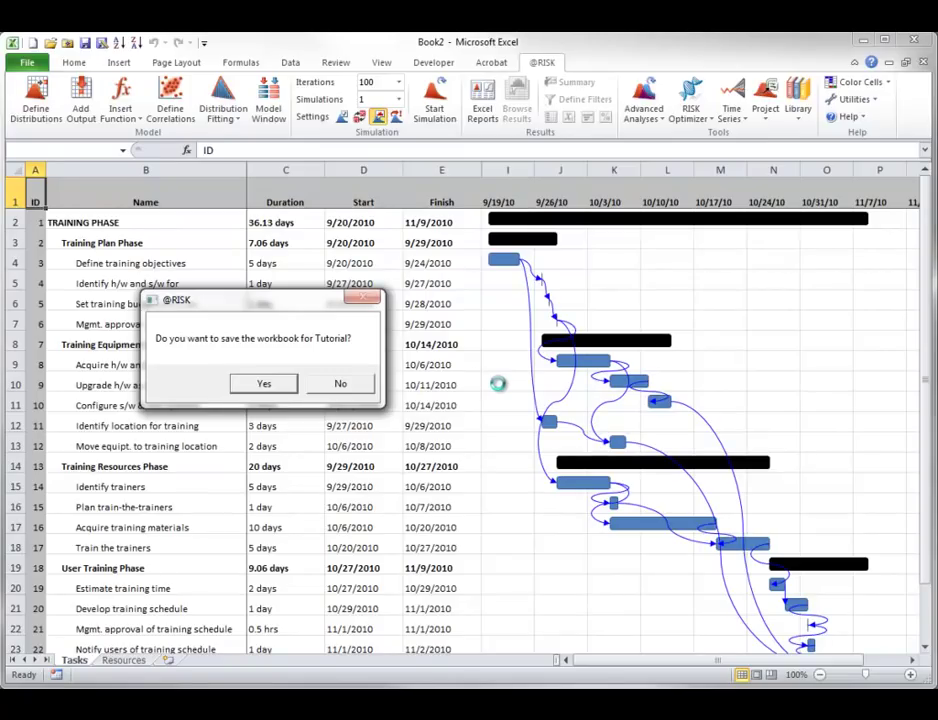
click(341, 385)
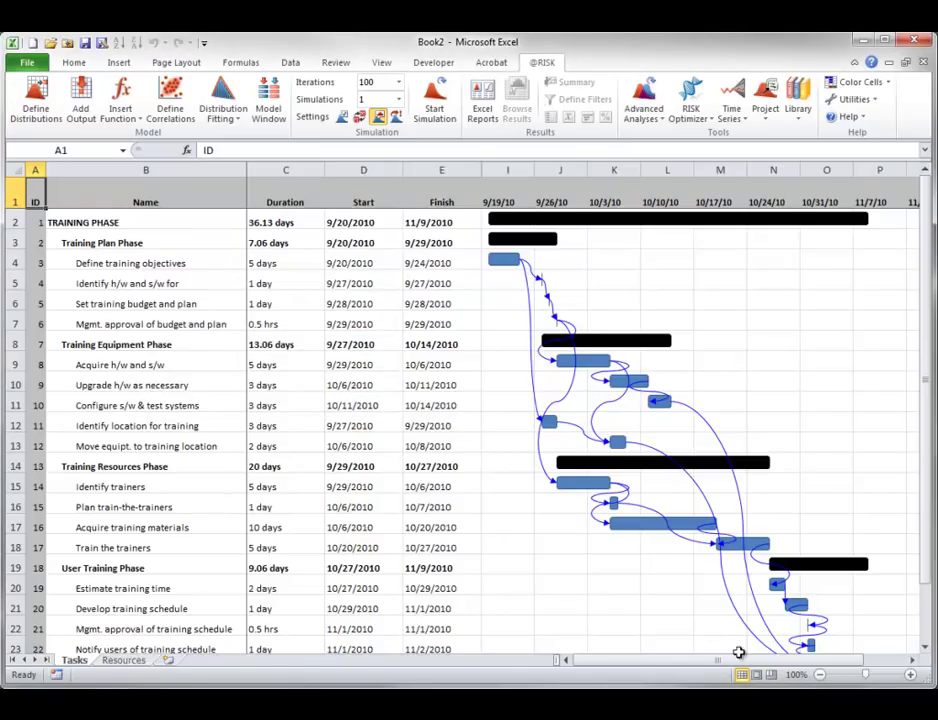
click(819, 675)
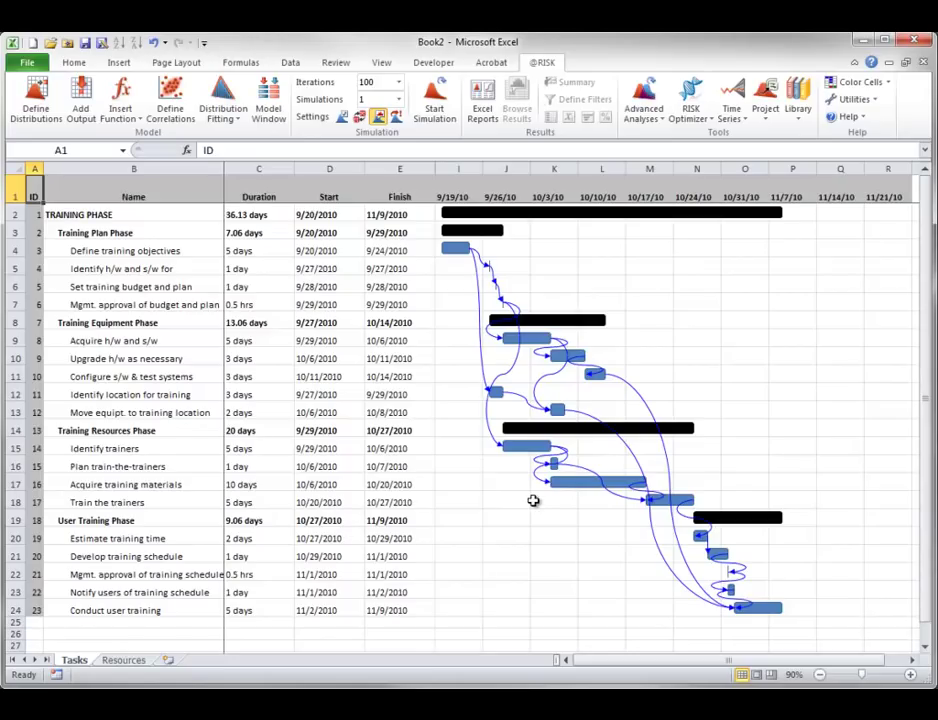
Review the imported project resources on the Resources sheet and return to the Tasks sheet
click(124, 661)
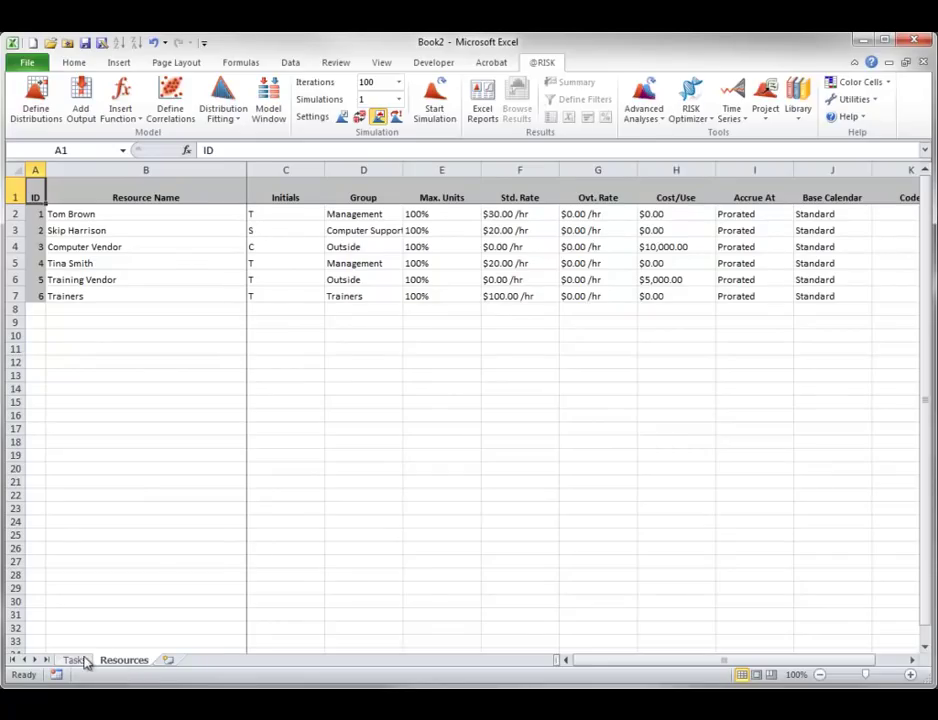
click(75, 661)
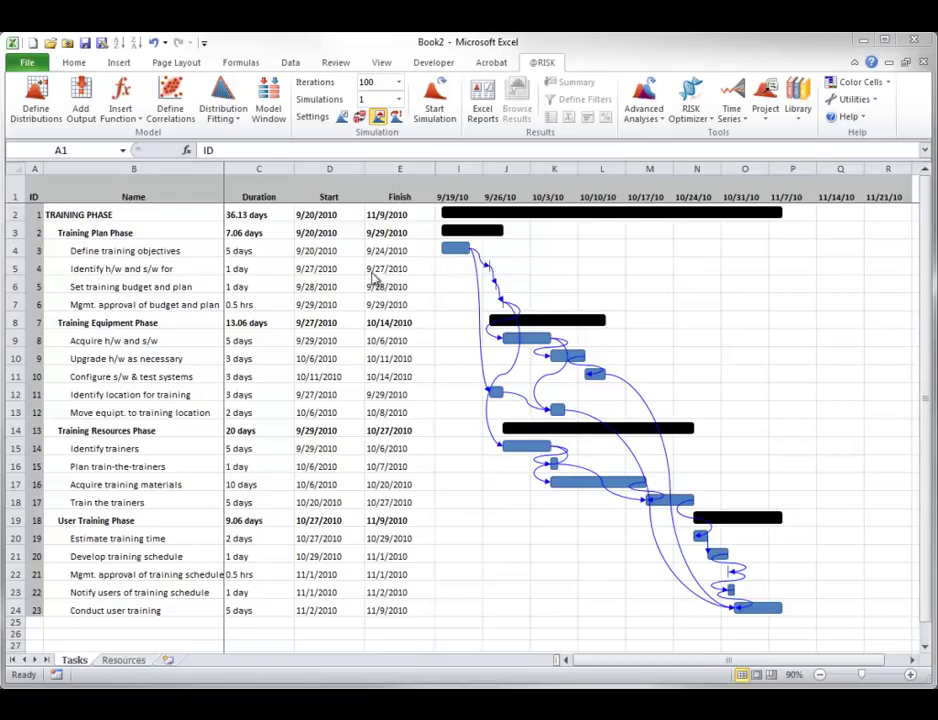
Enter =RiskDiscrete({4,5,6,7},{1,4,3,2}) as the duration of Define training objectives, Acquire h/w and s/w, and Identify trainers
click(235, 251)
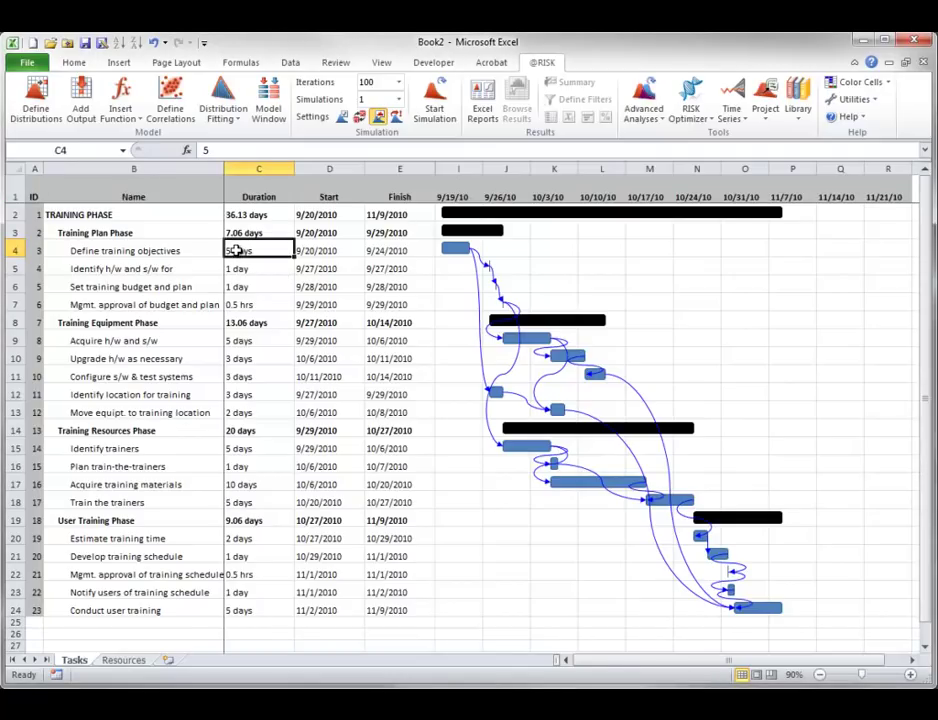
ctrl+click(240, 340)
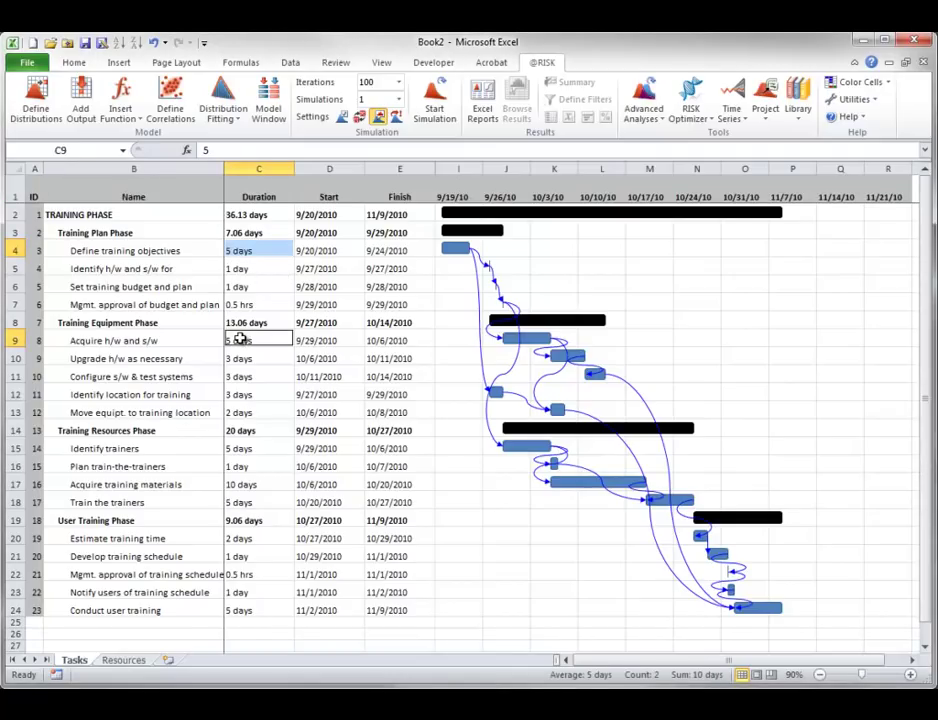
ctrl+click(238, 450)
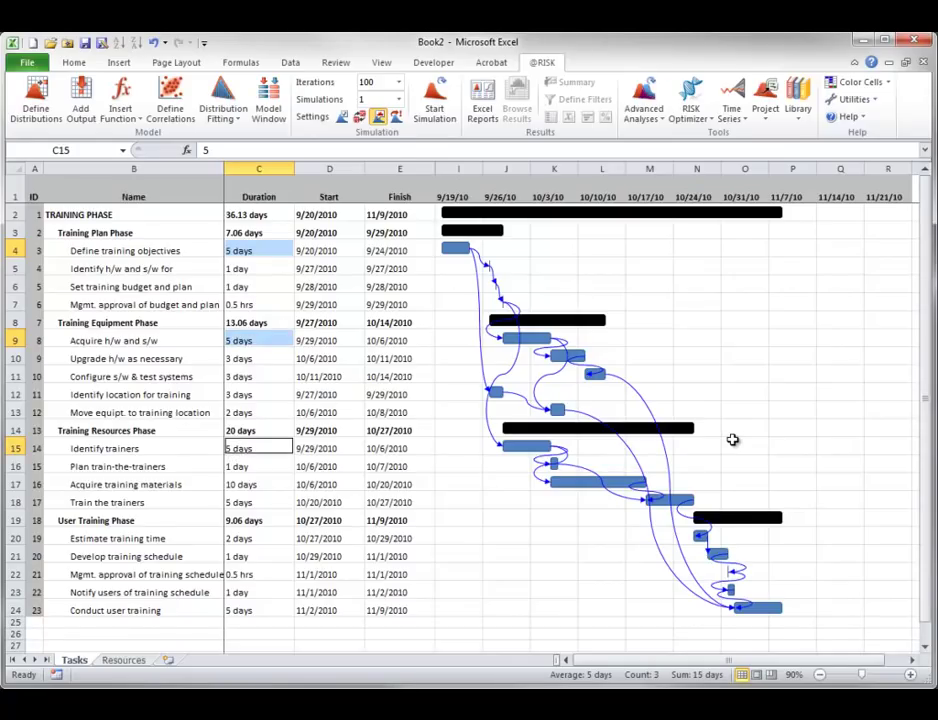
text(=risk)
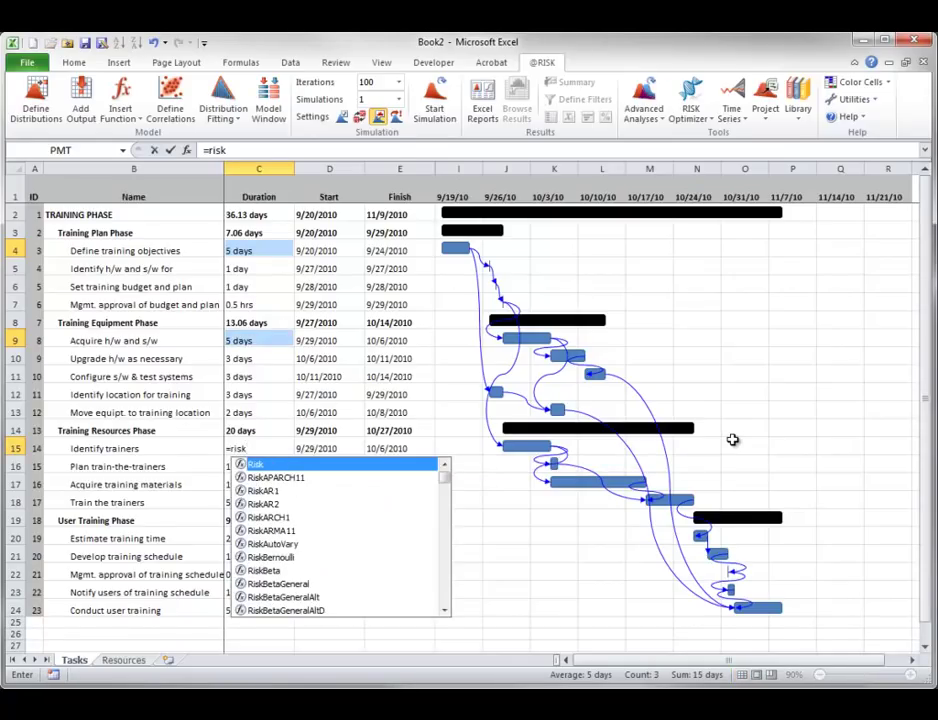
text(dis)
key(Tab)
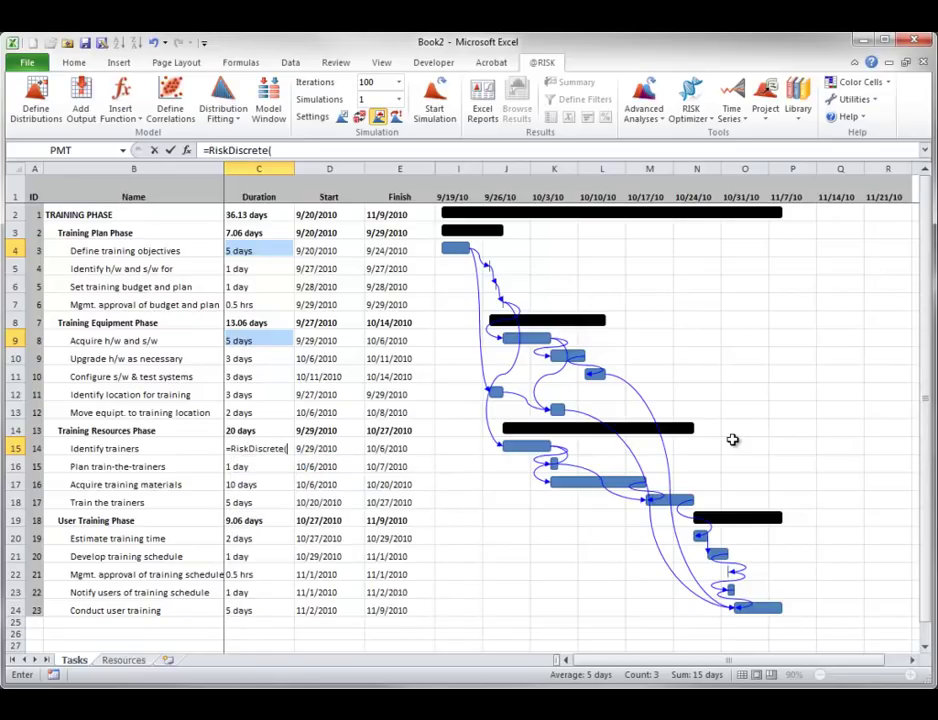
text({4,5,6,7})
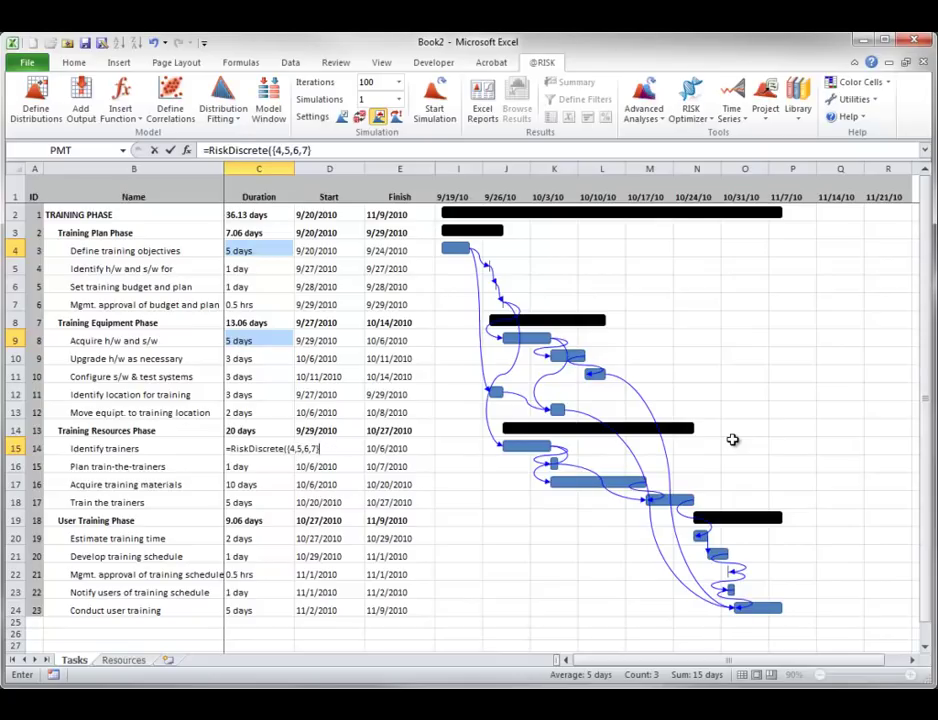
text(,{1,4,3,2,)
key(BackSpace)
text(}))
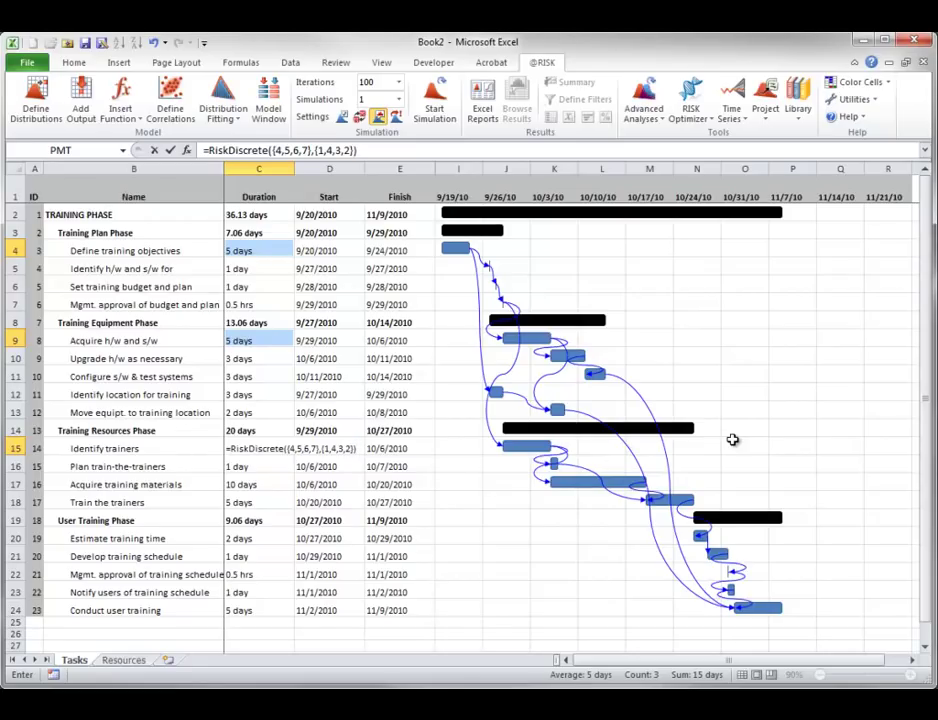
key(ctrl+Return)
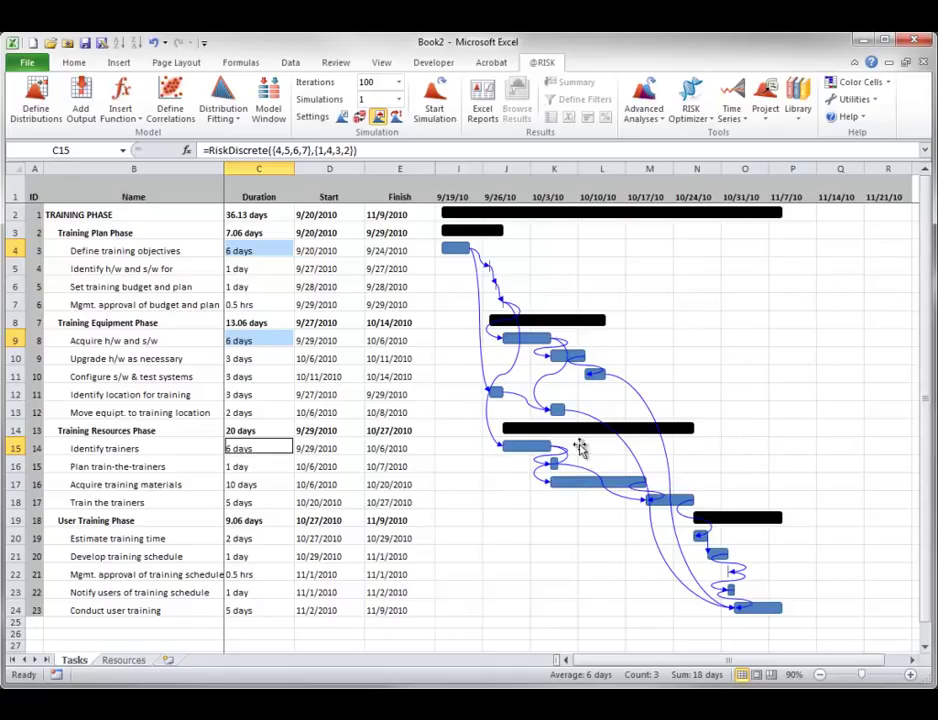
click(381, 213)
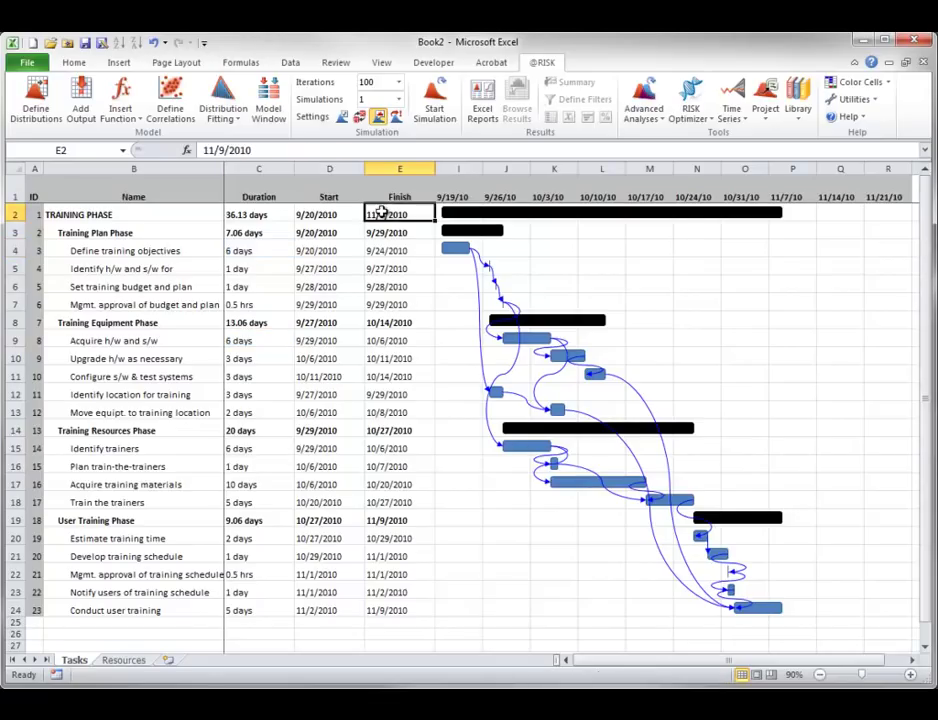
click(80, 100)
drag(416, 264, 197, 262)
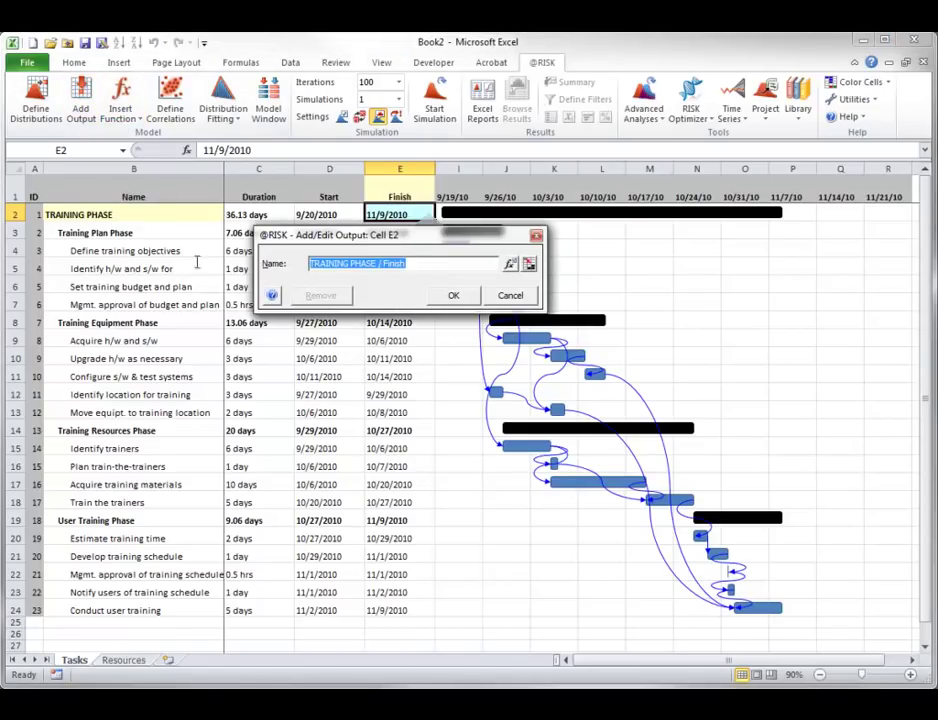
text(Comp)
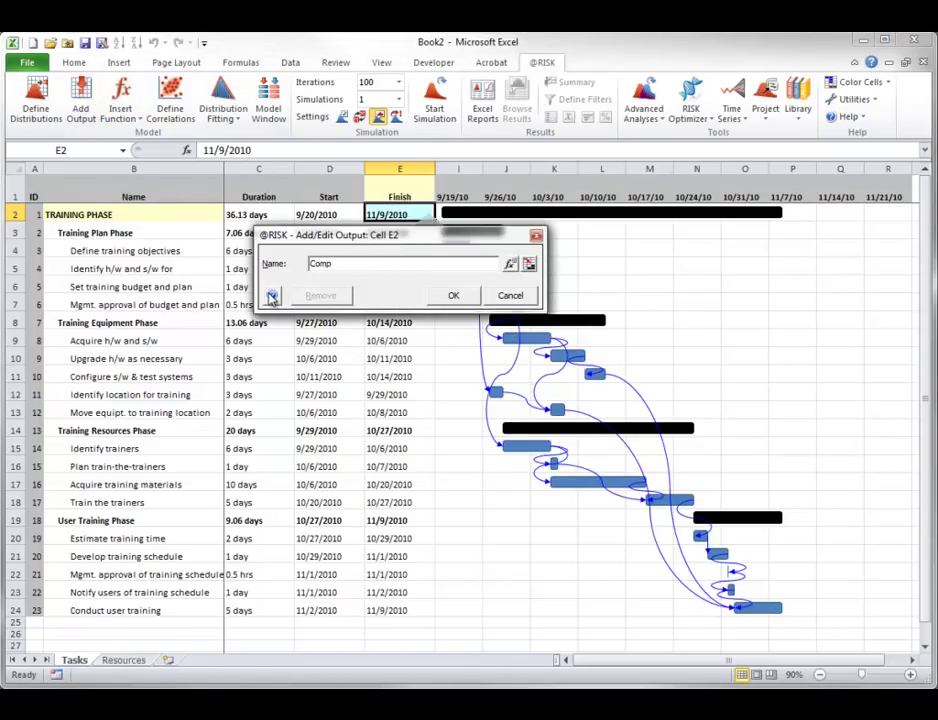
text(letion Date)
click(452, 294)
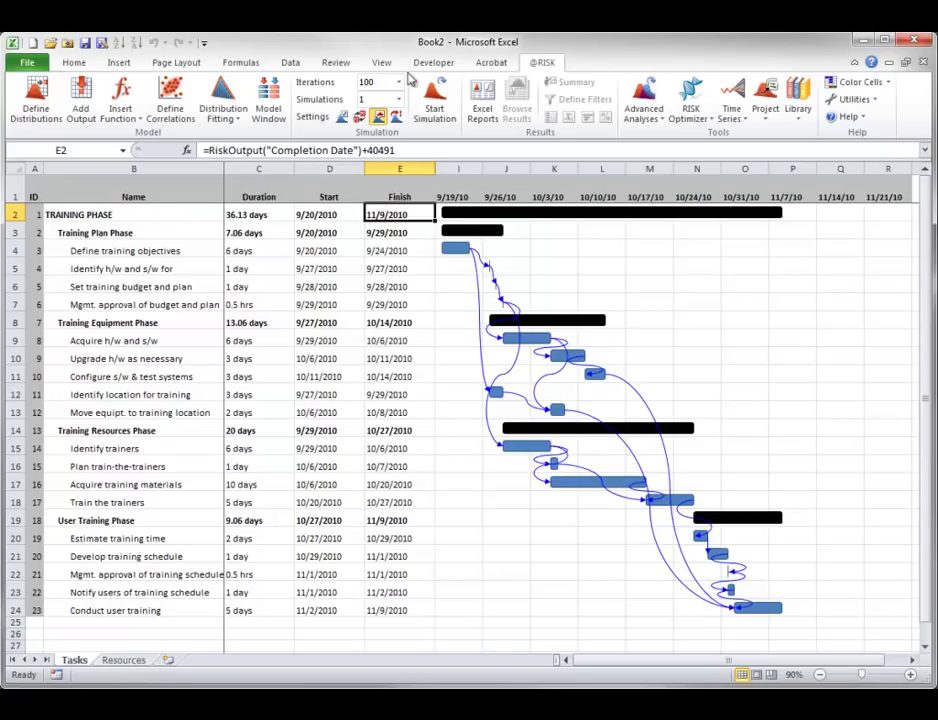
Set the iterations to 1000, run the simulation and move the completion date graph's upper delimiter to 11/14/2010 12:00 AM
click(398, 83)
click(370, 139)
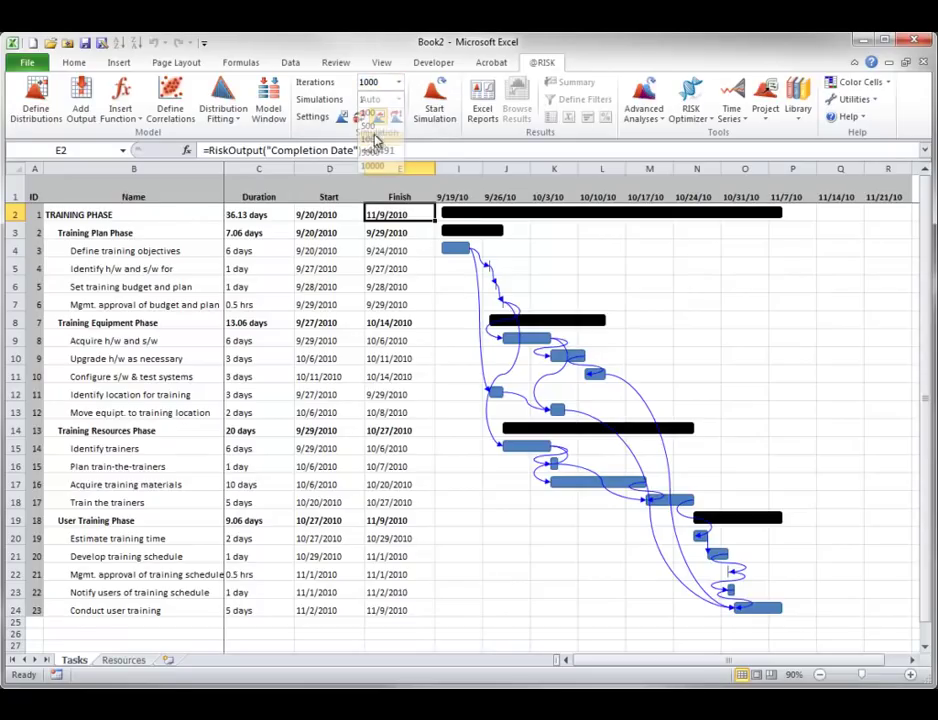
click(432, 100)
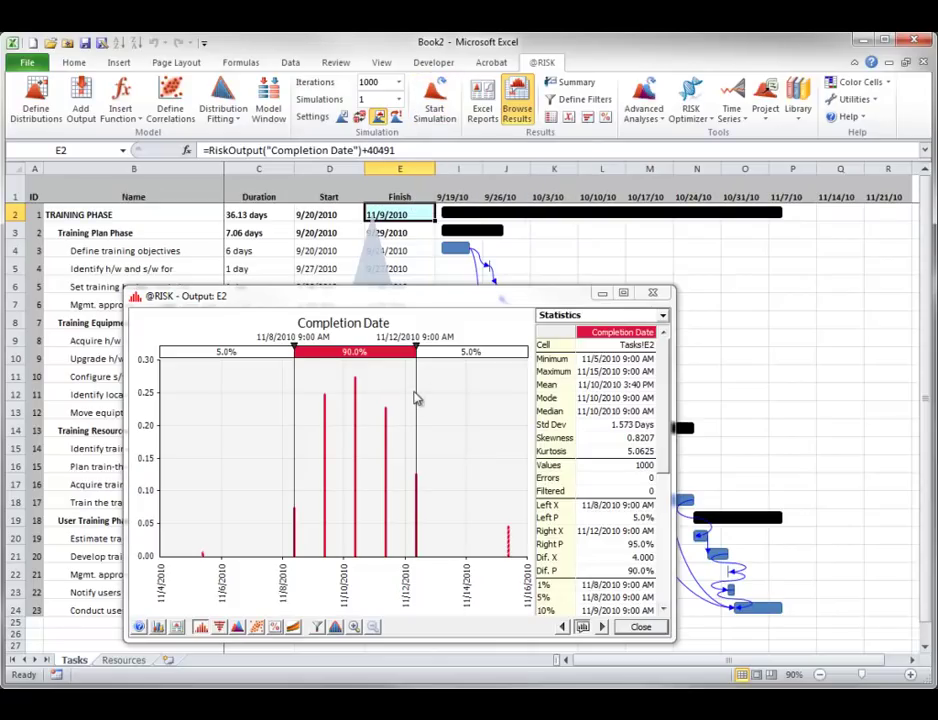
drag(417, 390, 465, 397)
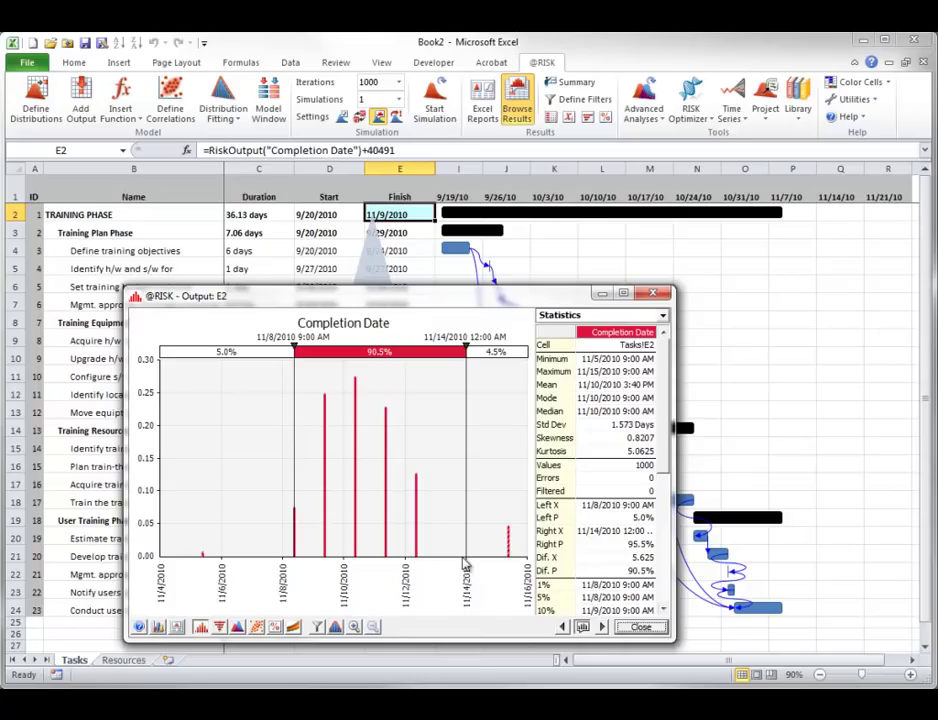
Examine the change-in-output-mean tornado graph for the completion date, close it, and look over the Excel report options without generating any
click(219, 627)
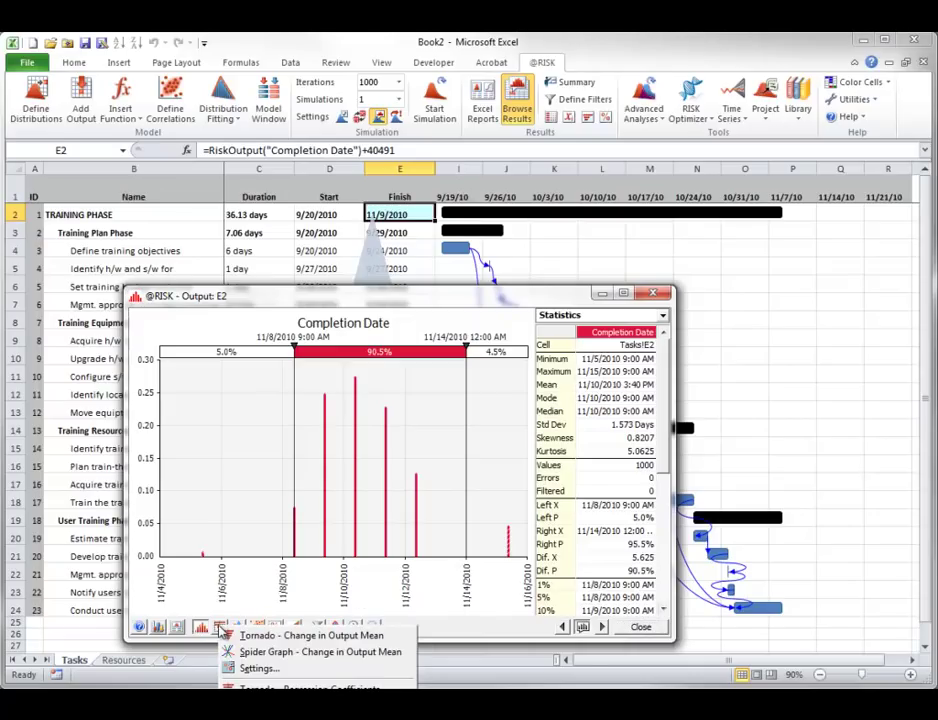
click(245, 635)
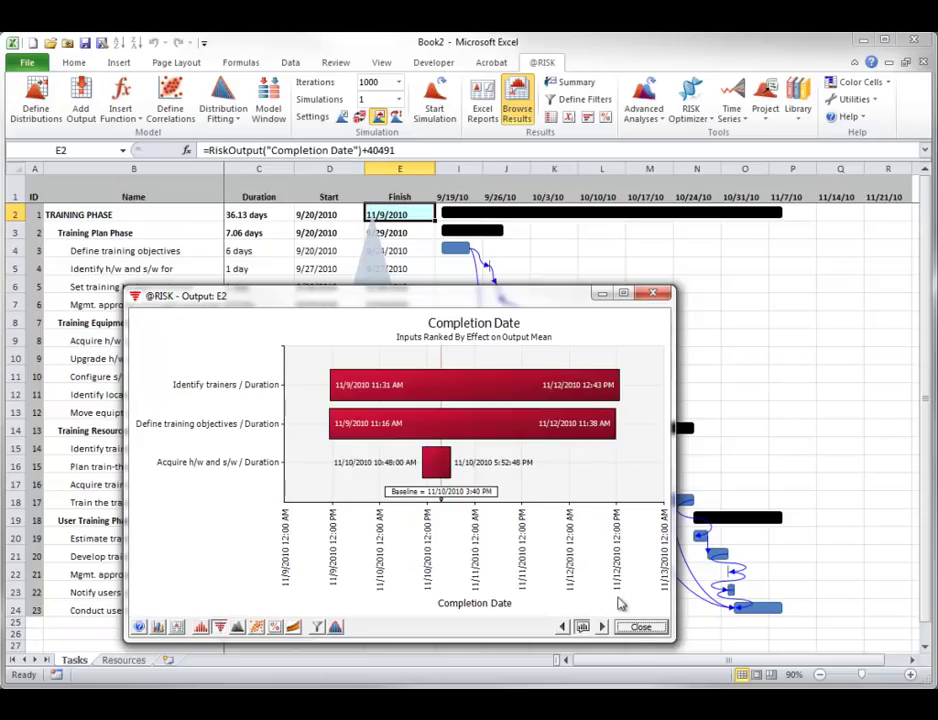
click(641, 629)
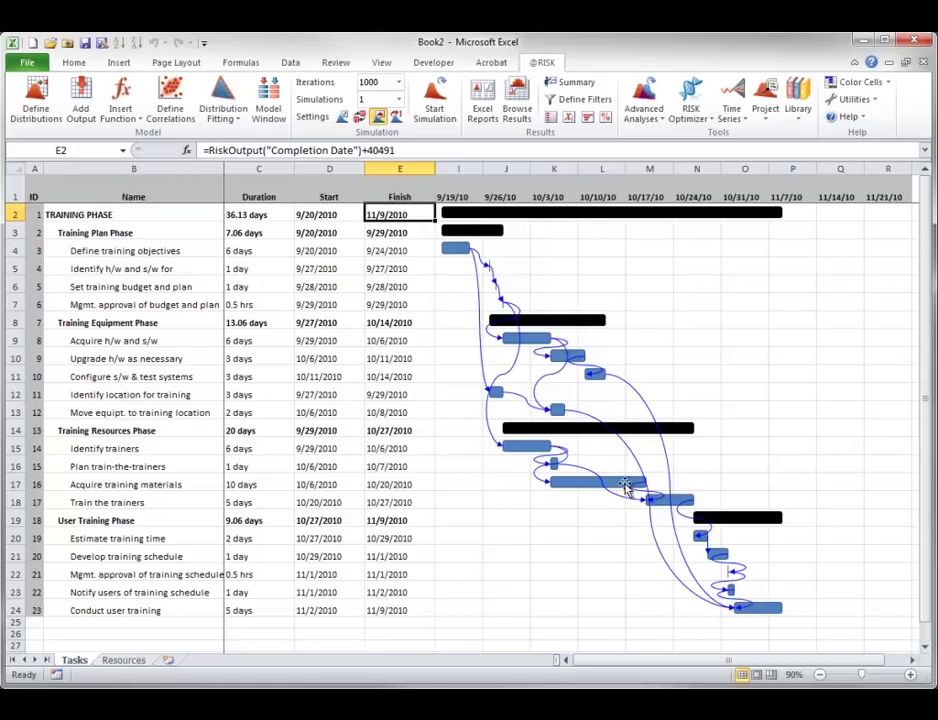
click(488, 96)
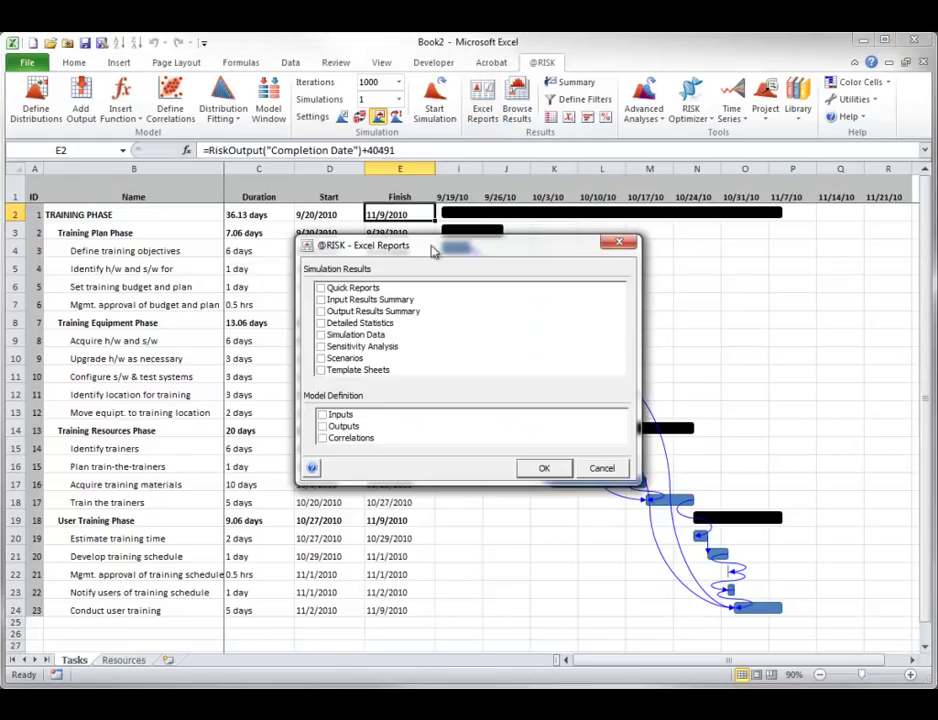
click(603, 469)
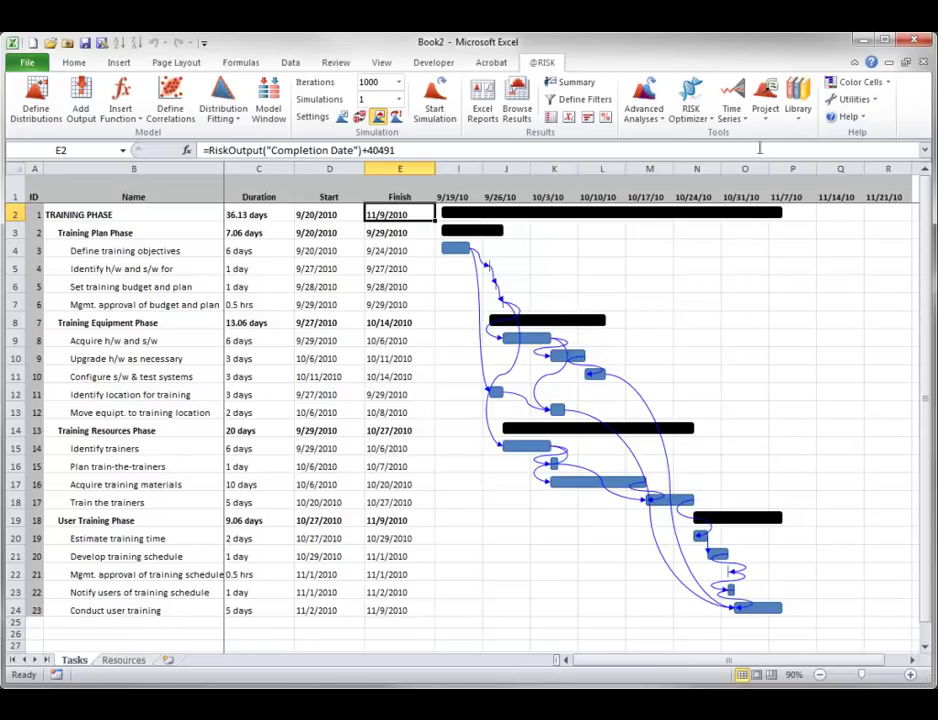
Generate a Probabilistic Gantt report in Excel with the default settings and set its sheet zoom to 70%
click(766, 108)
mouse_move(818, 178)
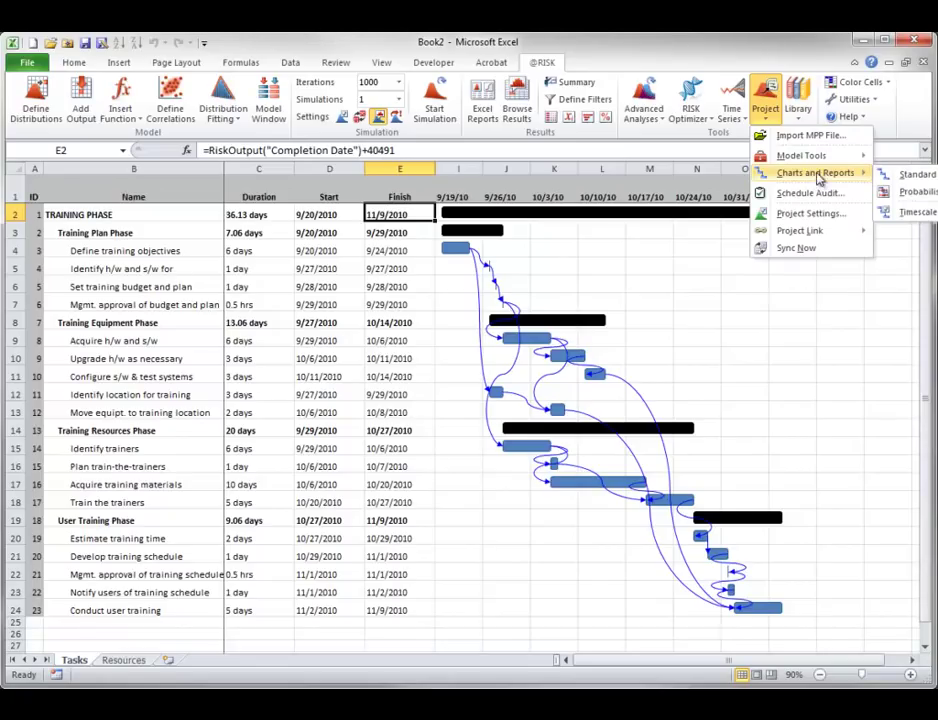
click(903, 190)
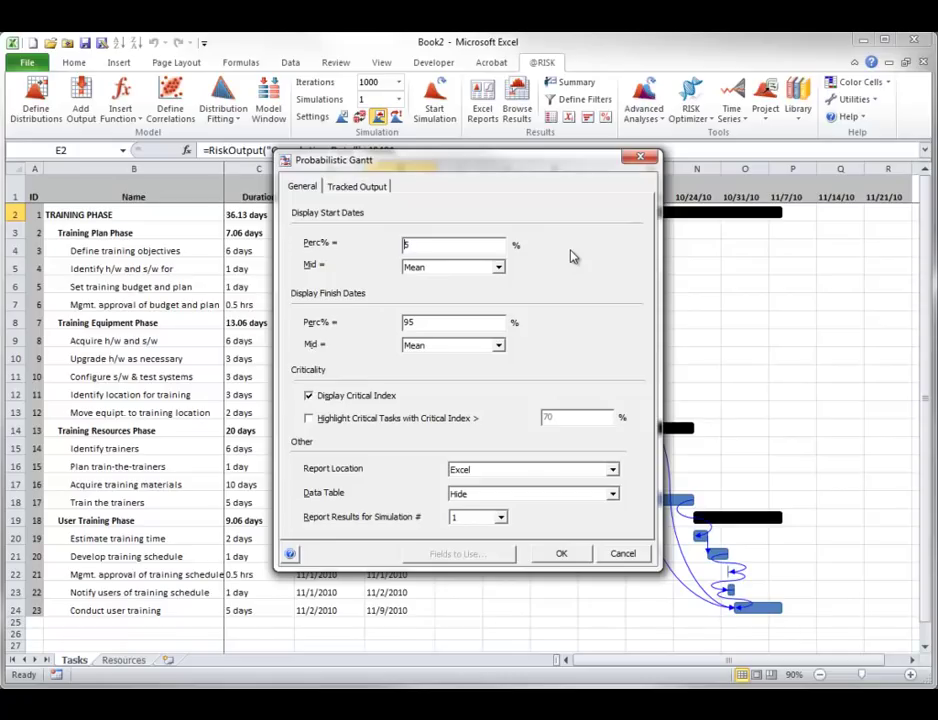
click(561, 554)
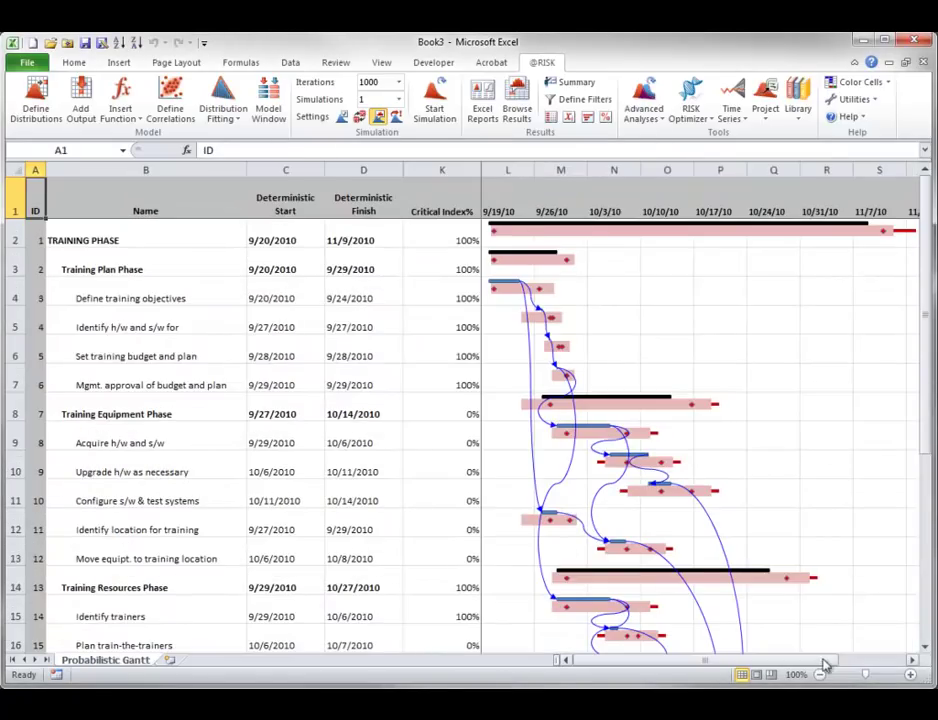
click(820, 675)
click(820, 675)
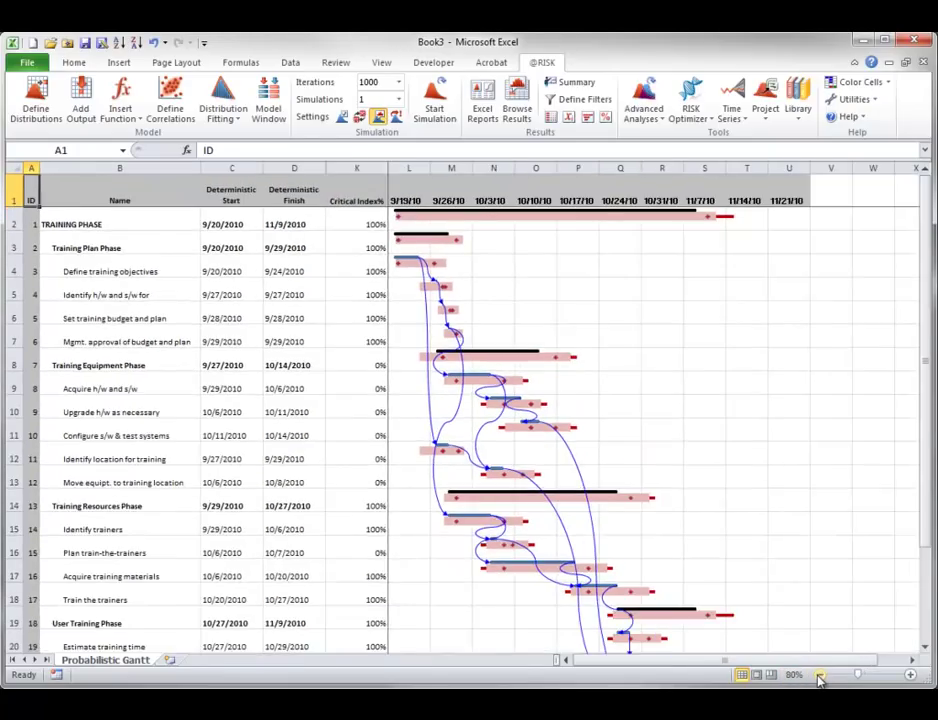
click(820, 675)
click(820, 675)
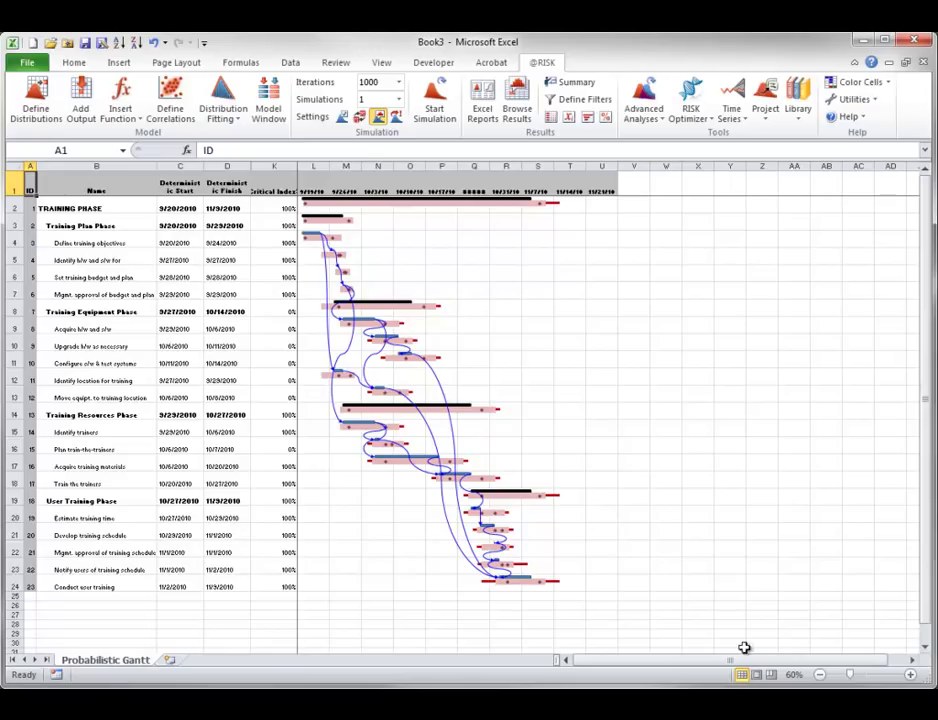
click(911, 676)
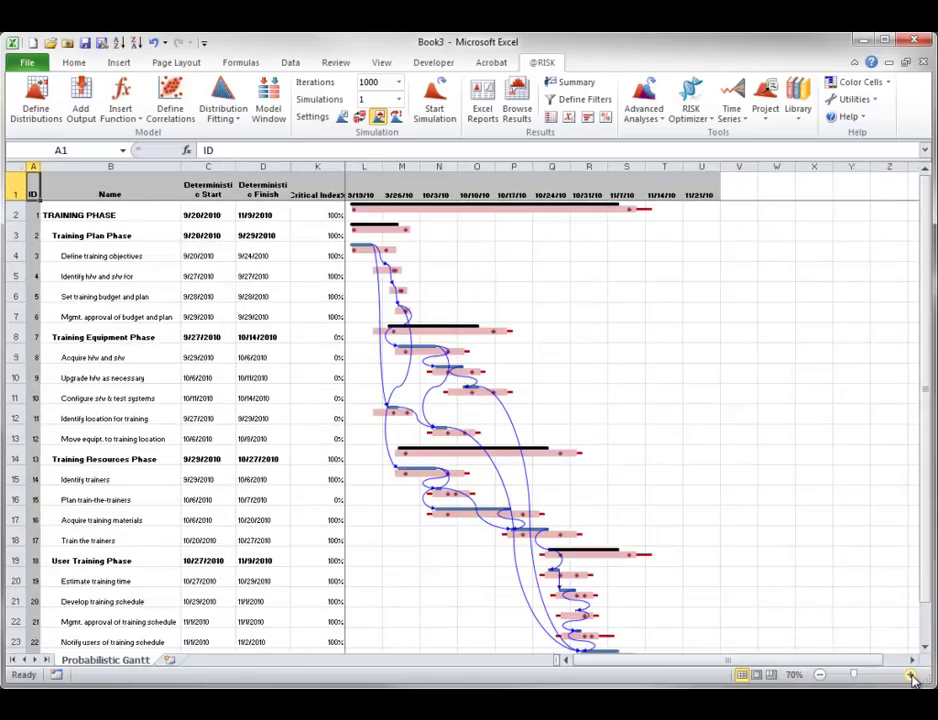